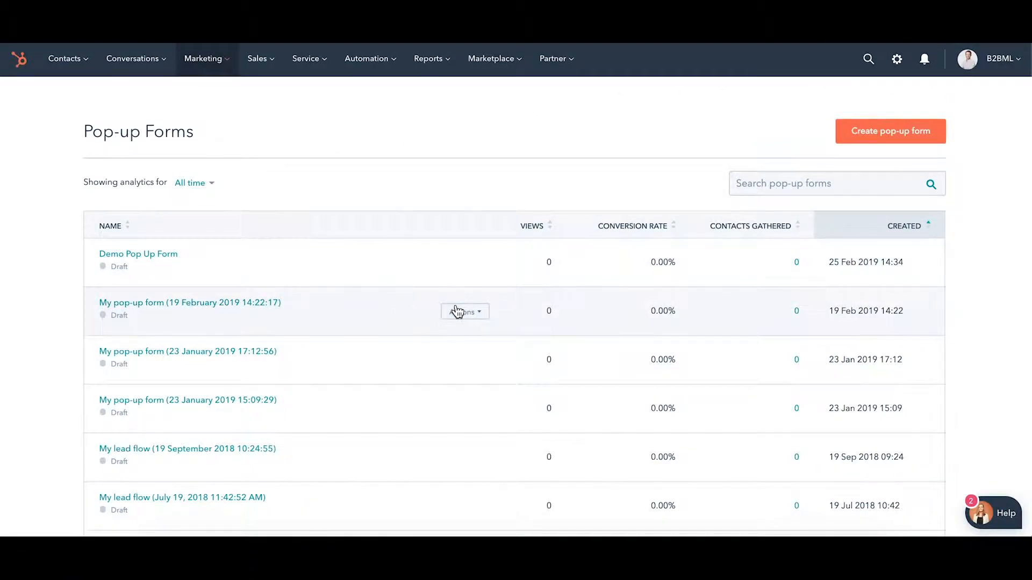
Glance at a row's Actions menu, then open the Demo Pop Up Form's analytics page
left_click(457, 312)
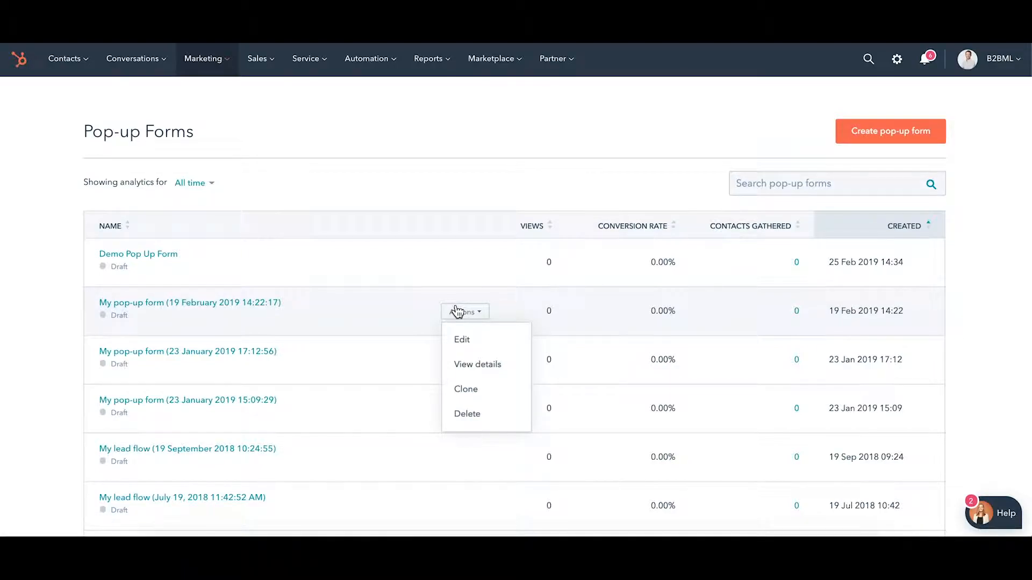
left_click(333, 178)
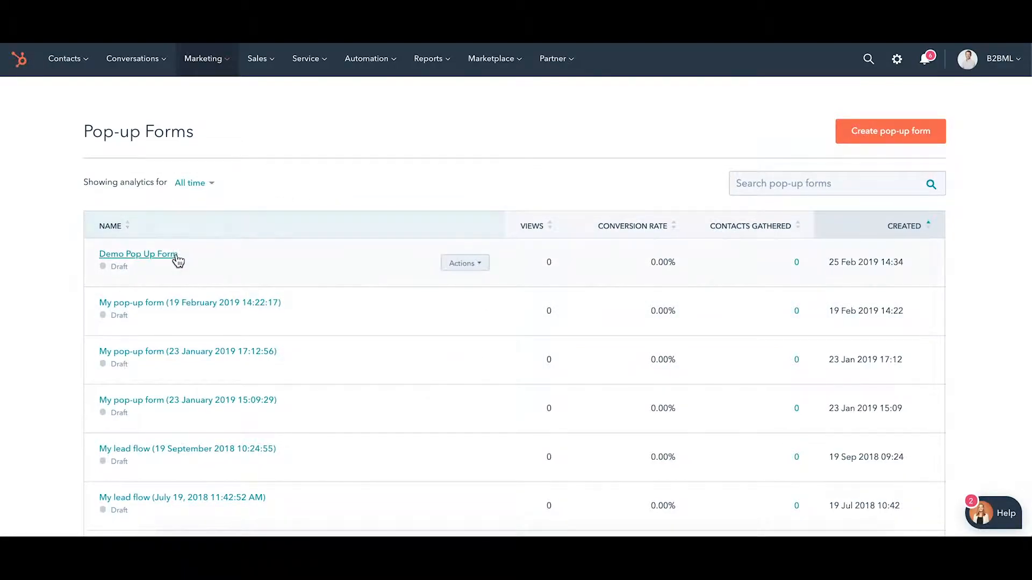
left_click(171, 256)
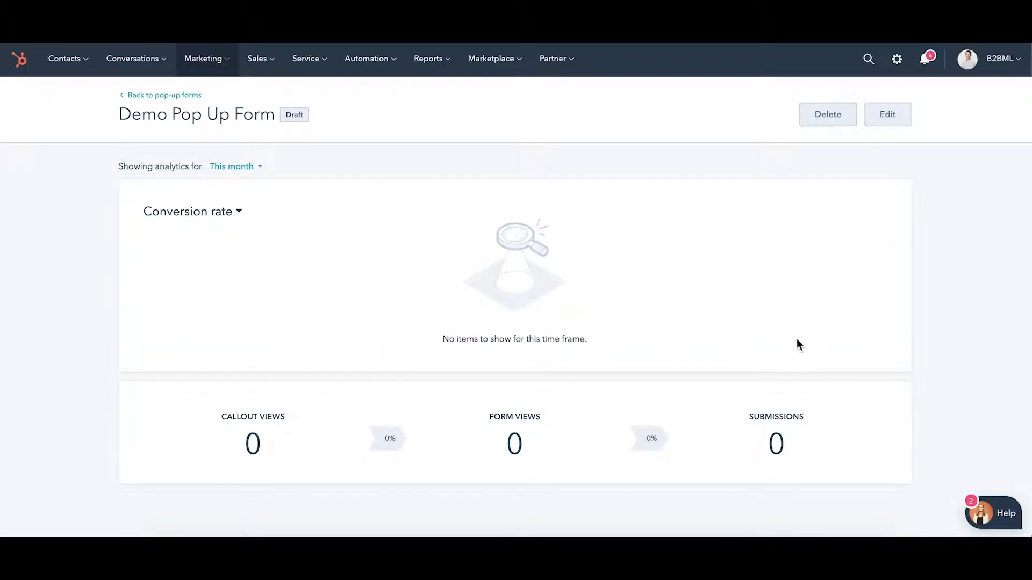
Edit the form, try pop-up box, drop-down banner and slide-in left, then choose Slide-in box right
left_click(898, 112)
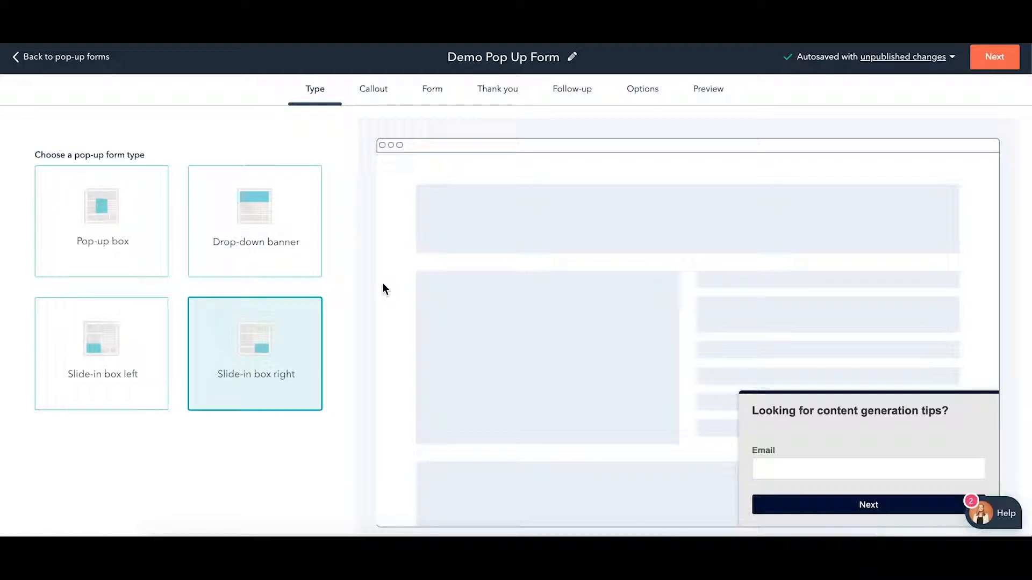
scroll(382, 289, "down", 1)
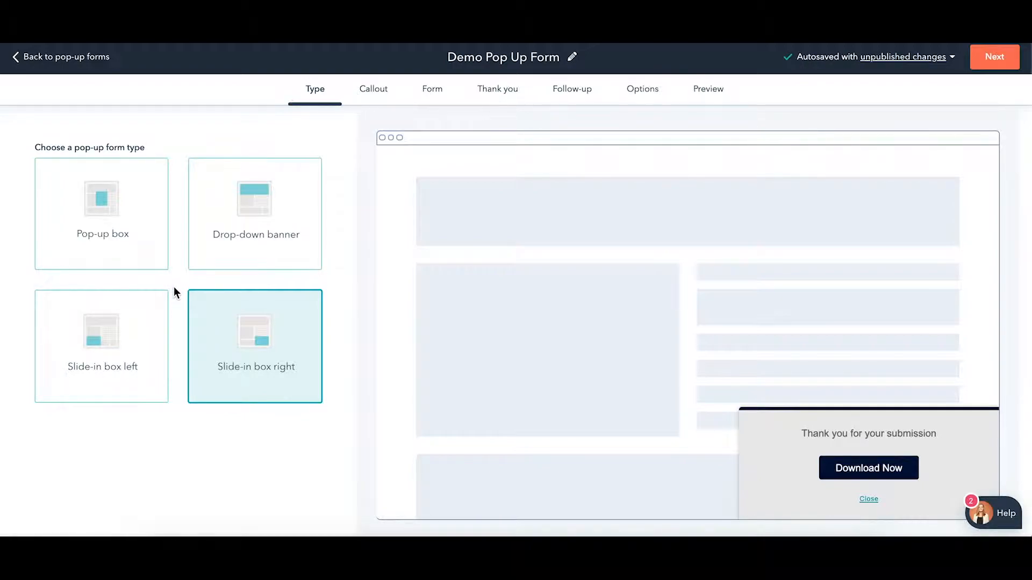
left_click(123, 243)
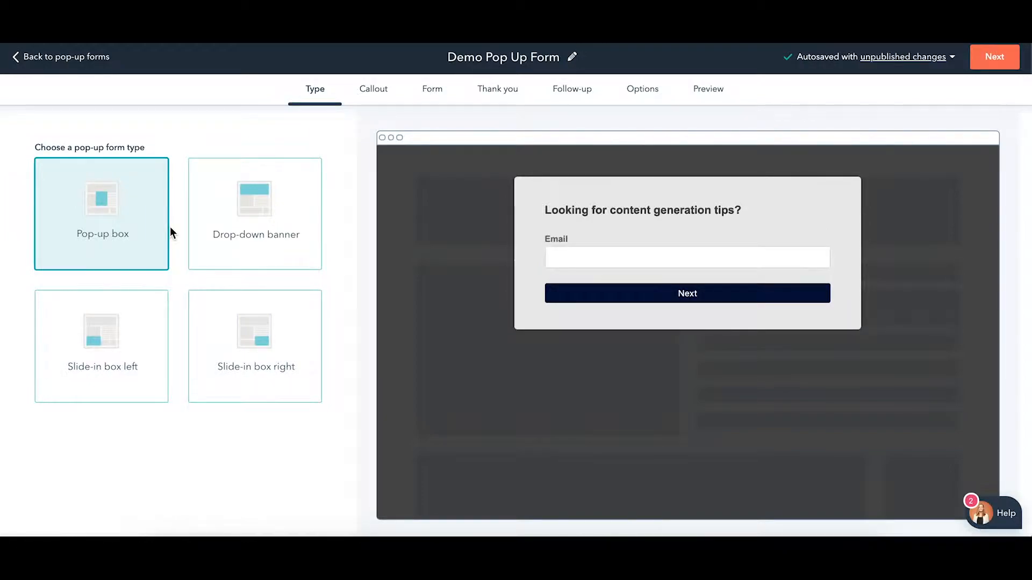
left_click(223, 228)
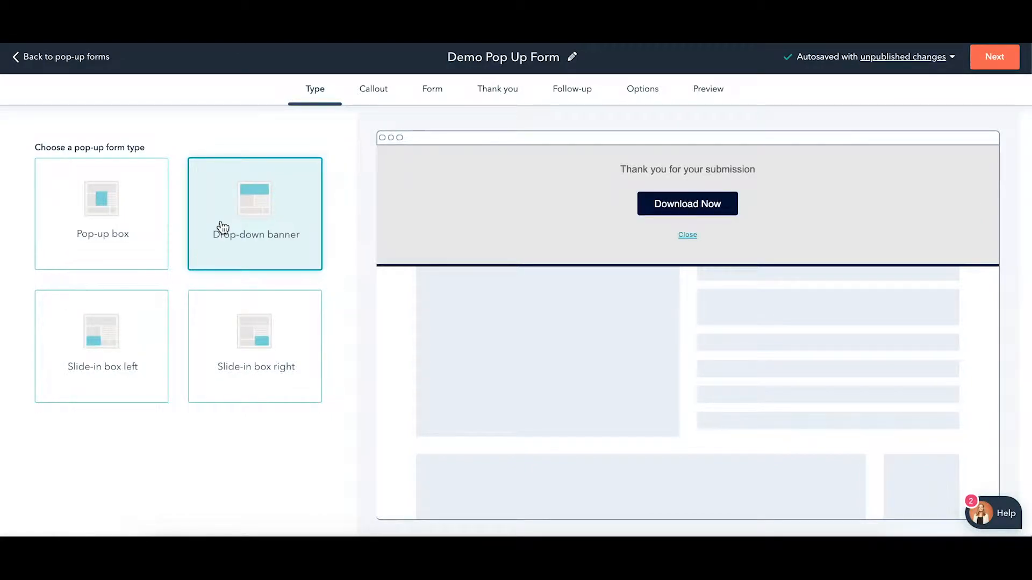
left_click(141, 338)
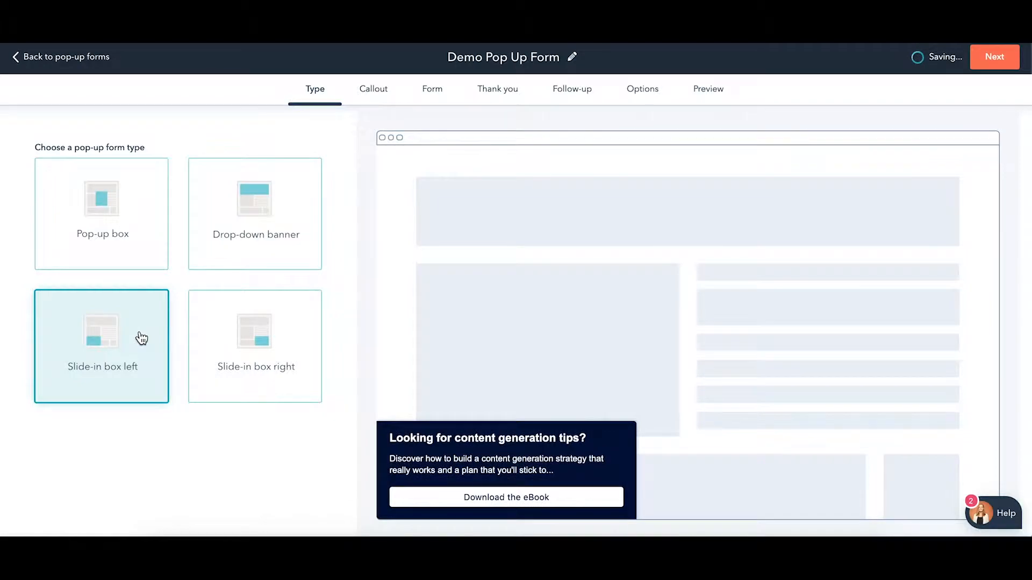
left_click(279, 350)
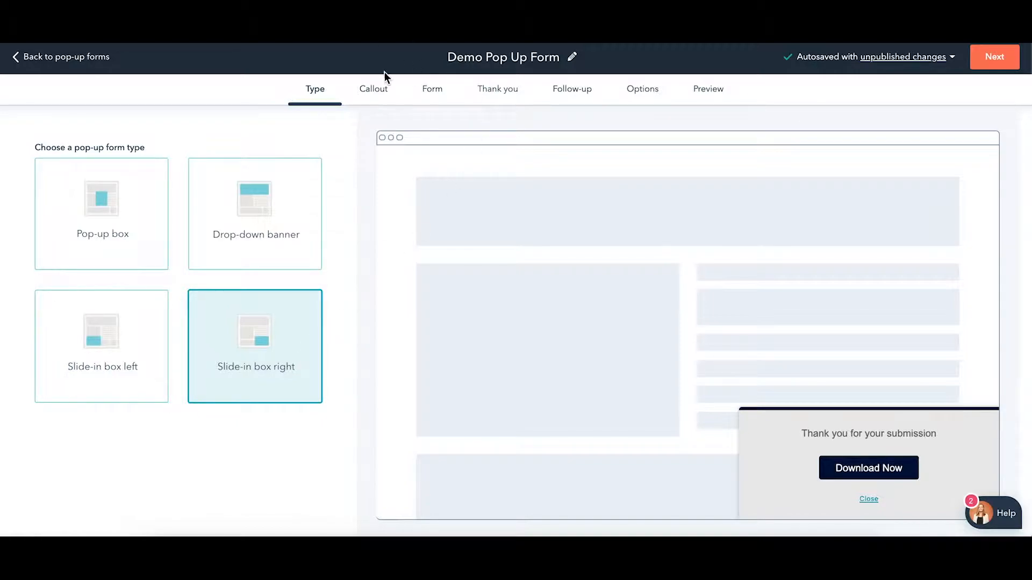
Review the Callout settings: featured image, headline, body text, button text and theme colour
left_click(375, 91)
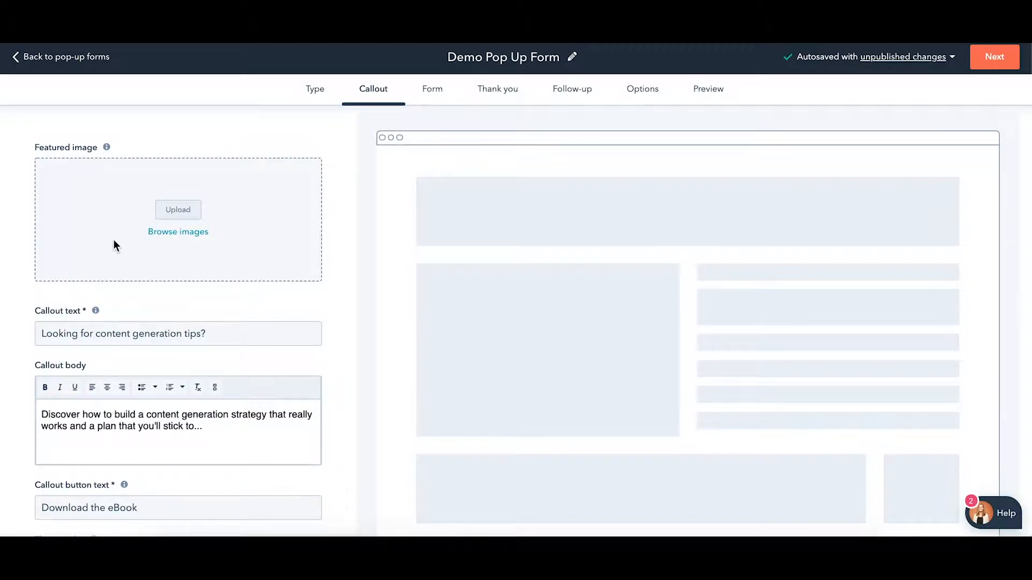
scroll(114, 243, "down", 5)
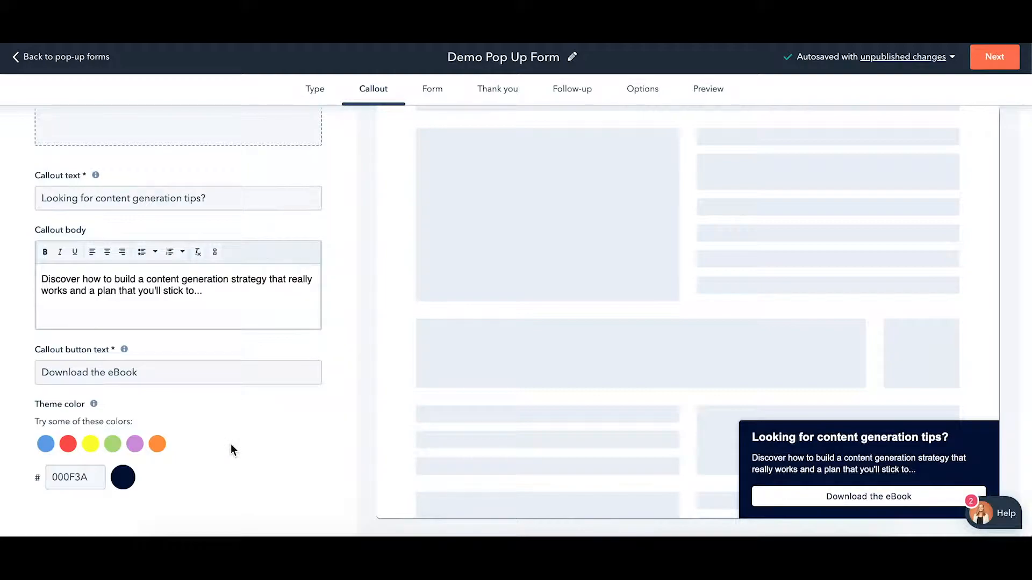
scroll(231, 444, "up", 3)
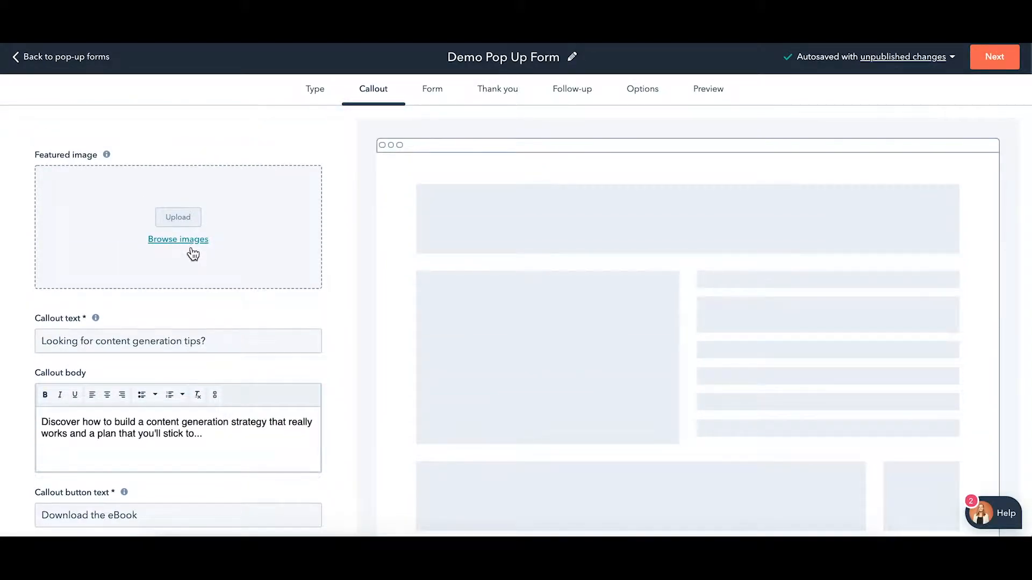
left_click(190, 242)
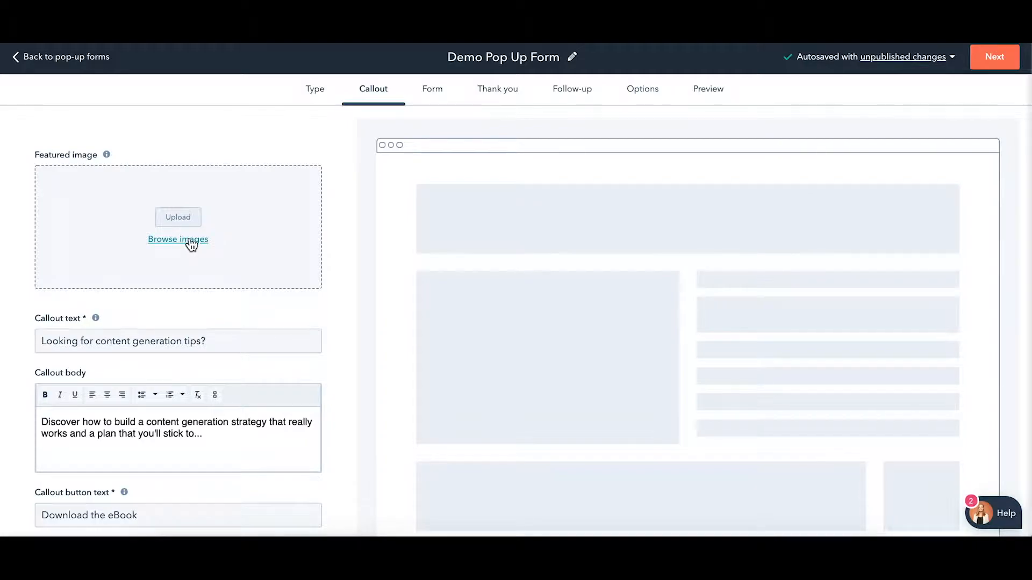
left_click(785, 116)
type("thumb")
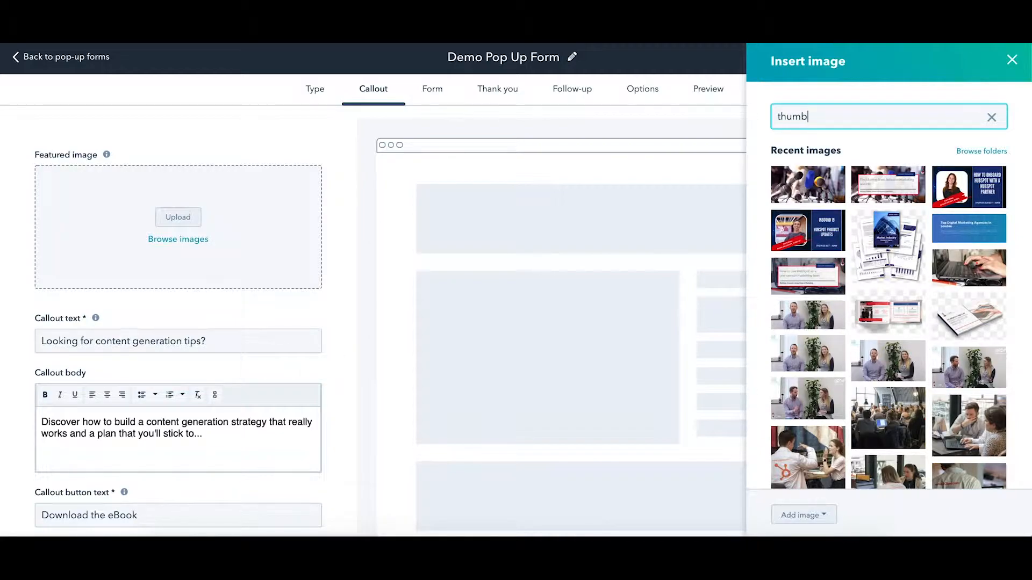
key("Return")
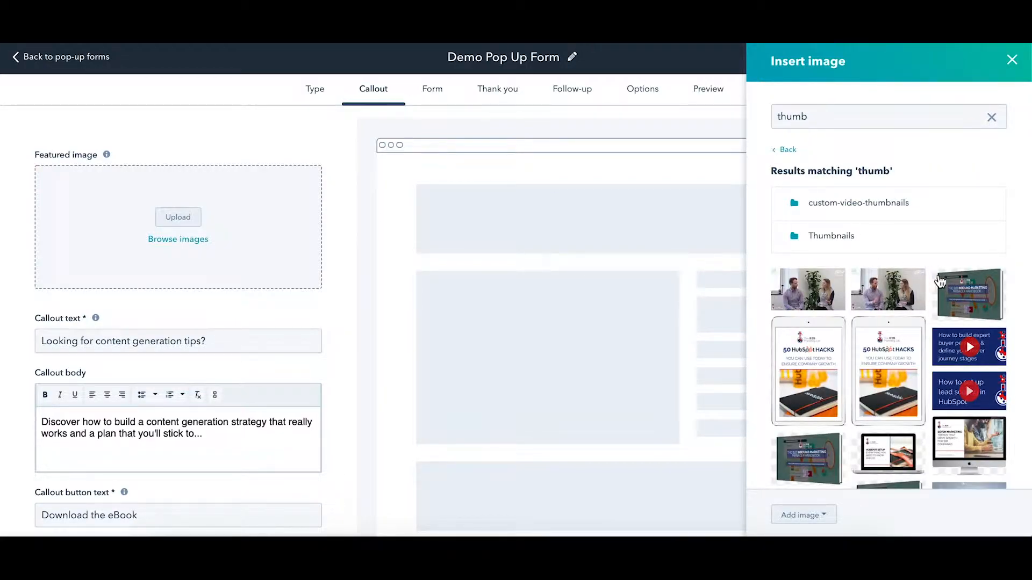
left_click(953, 290)
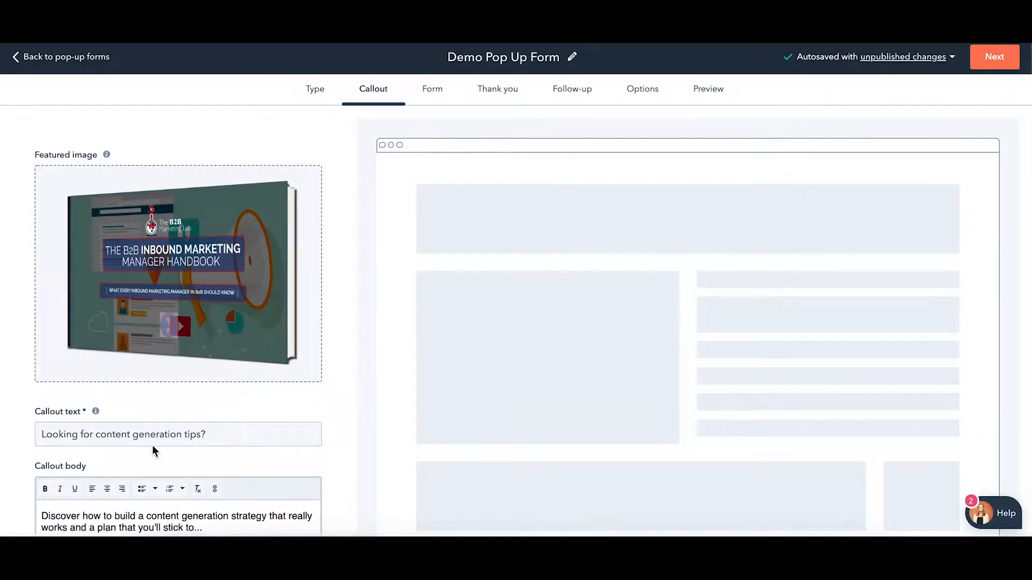
scroll(182, 373, "down", 3)
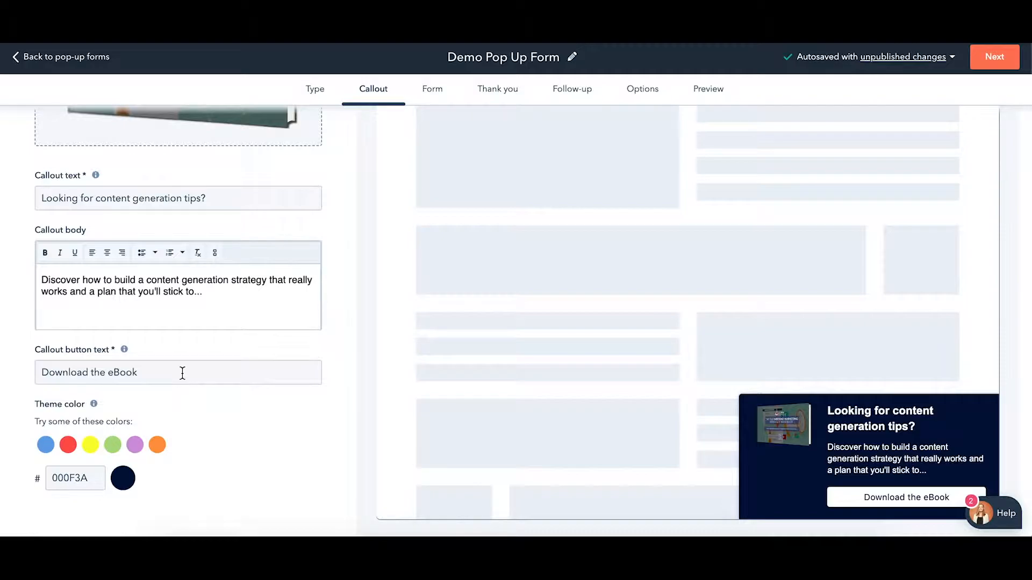
scroll(182, 373, "up", 5)
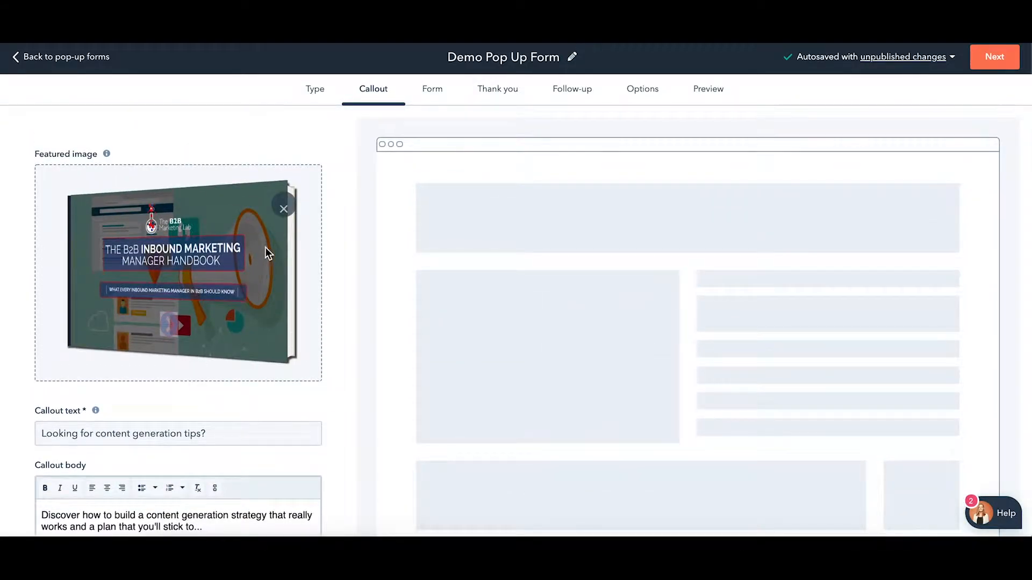
left_click(284, 209)
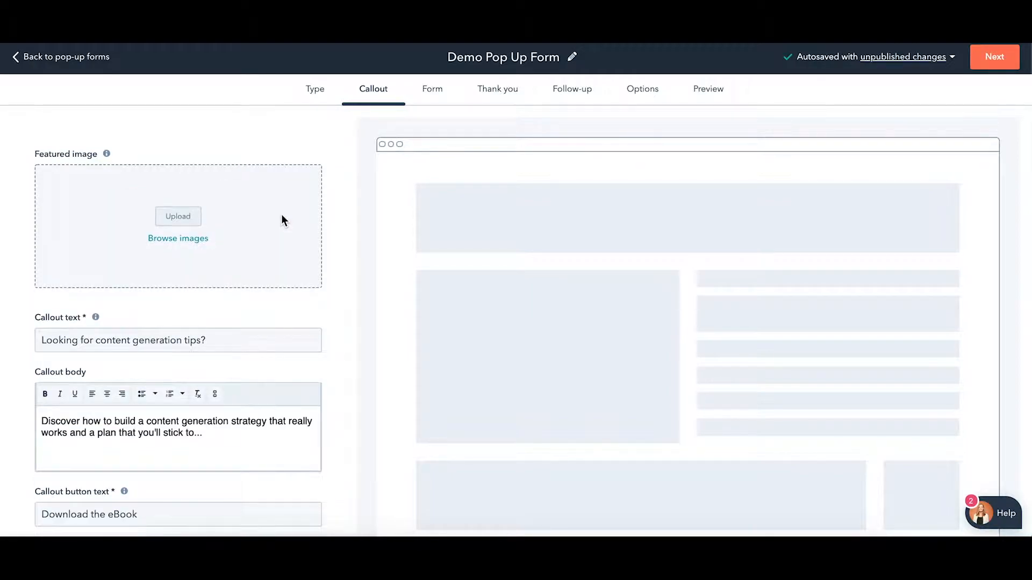
Add the First Name field to the form and place it above Email
left_click(438, 94)
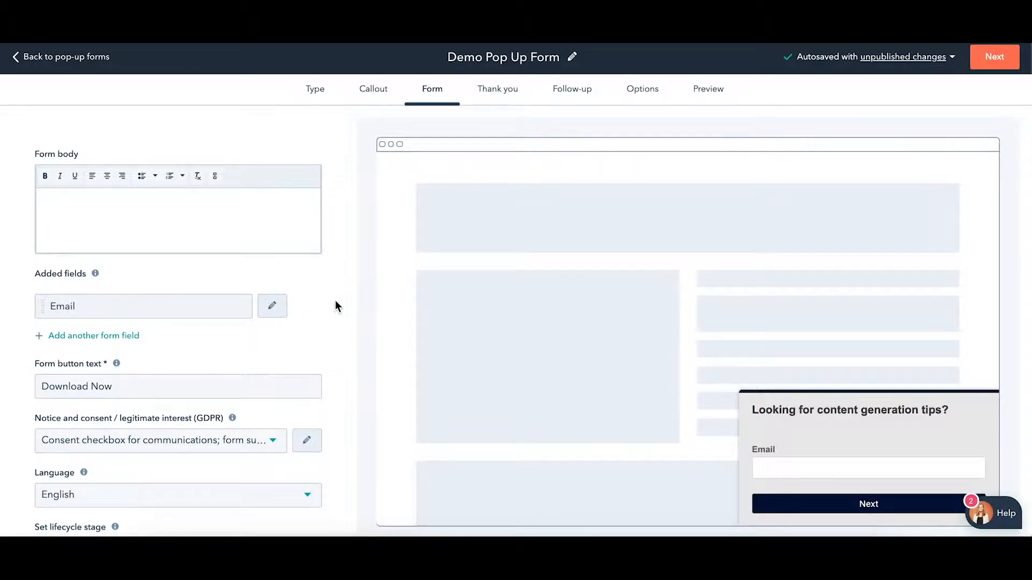
scroll(334, 300, "down", 1)
scroll(336, 302, "up", 1)
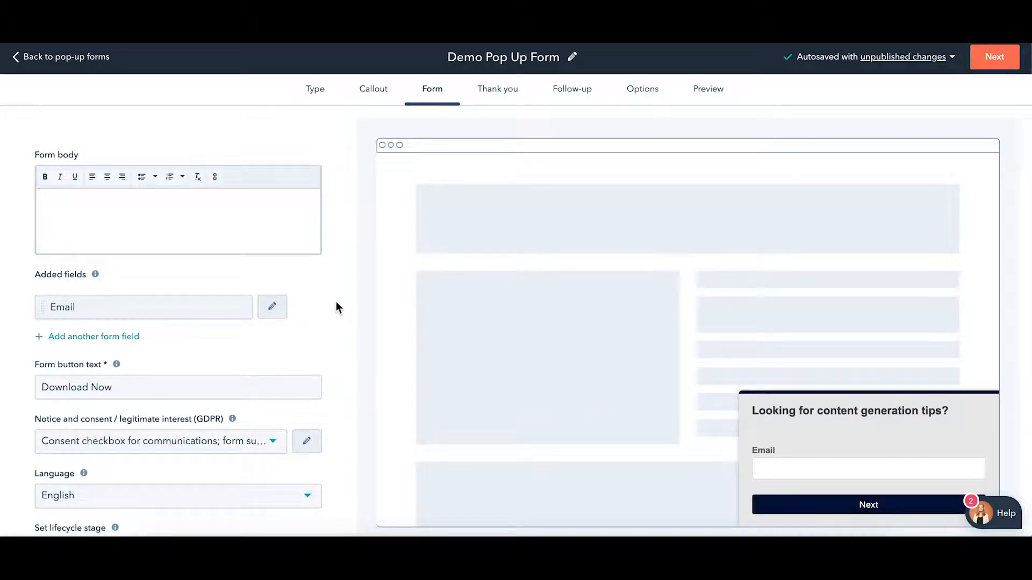
left_click(111, 339)
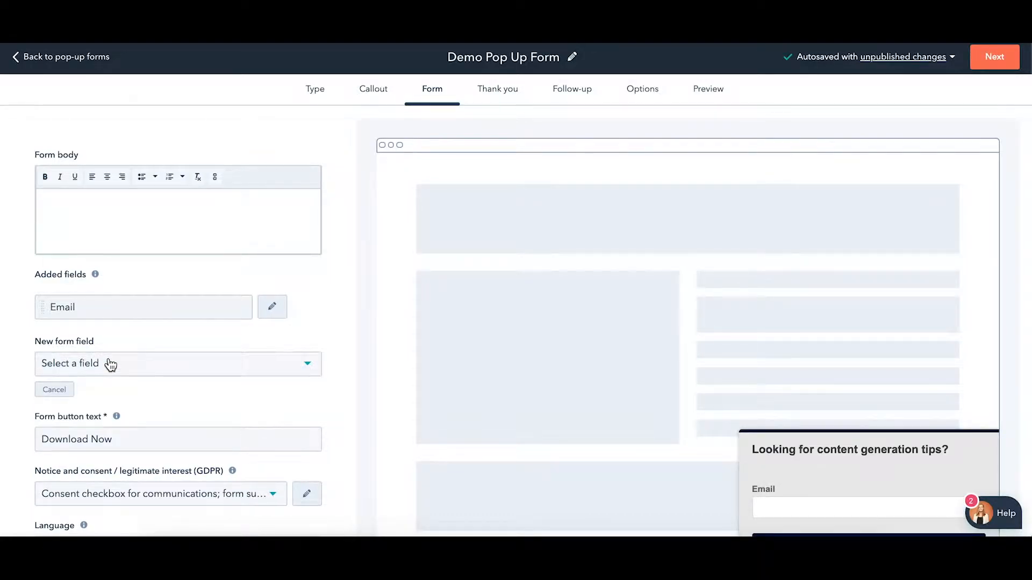
left_click(109, 363)
type("firs")
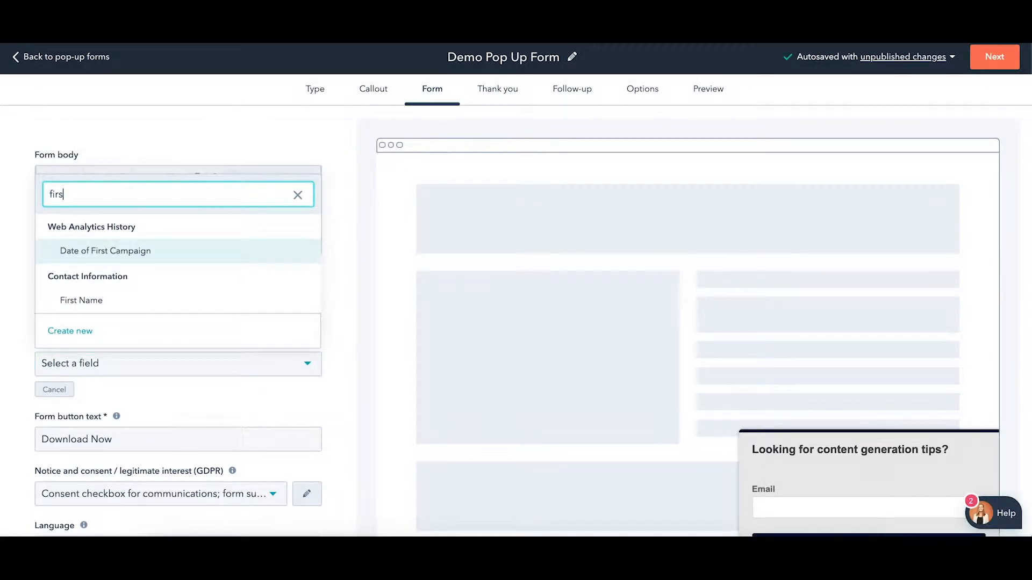
left_click(110, 299)
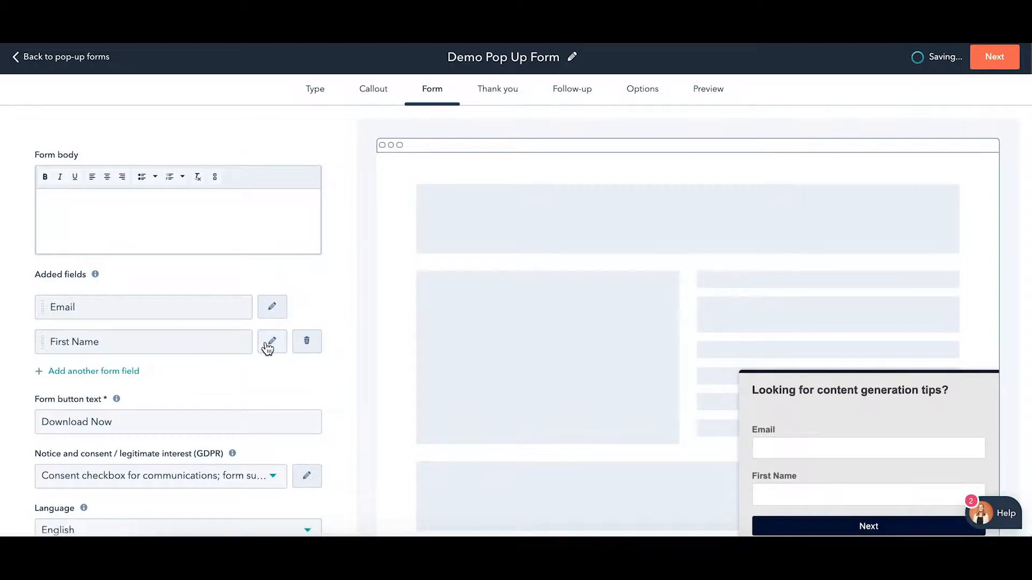
left_click_drag(47, 332, 40, 369)
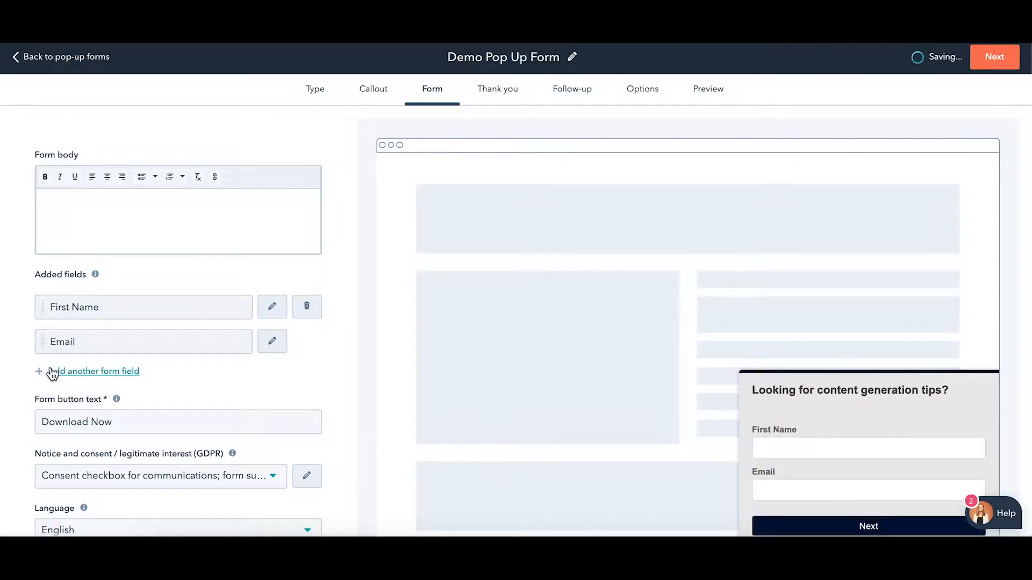
Add the Last Name field and move it up beside First Name
left_click(52, 371)
left_click(76, 398)
type("last name")
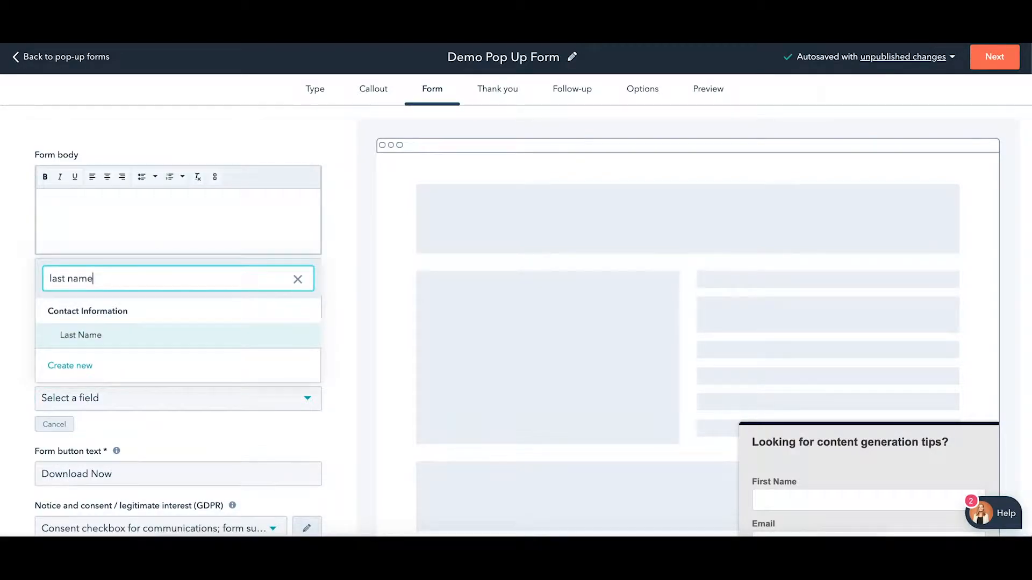
left_click(89, 338)
left_click_drag(51, 379, 46, 334)
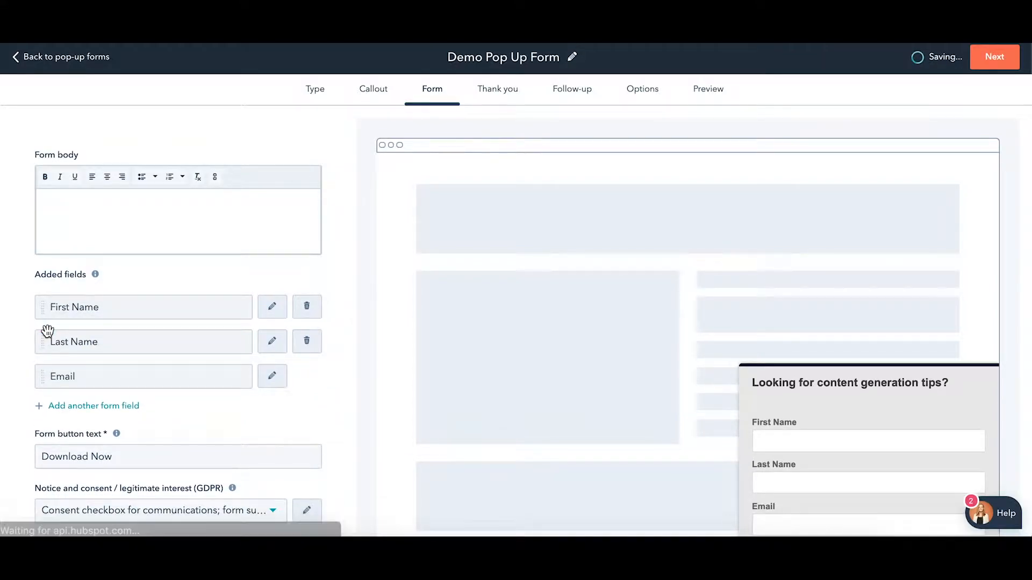
Add the Company Name field and place it between Last Name and Email
left_click(57, 407)
left_click(68, 433)
type("comapn")
key("BackSpace")
key("BackSpace")
key("BackSpace")
key("BackSpace")
type("pa")
key("BackSpace")
key("BackSpace")
type("mpany")
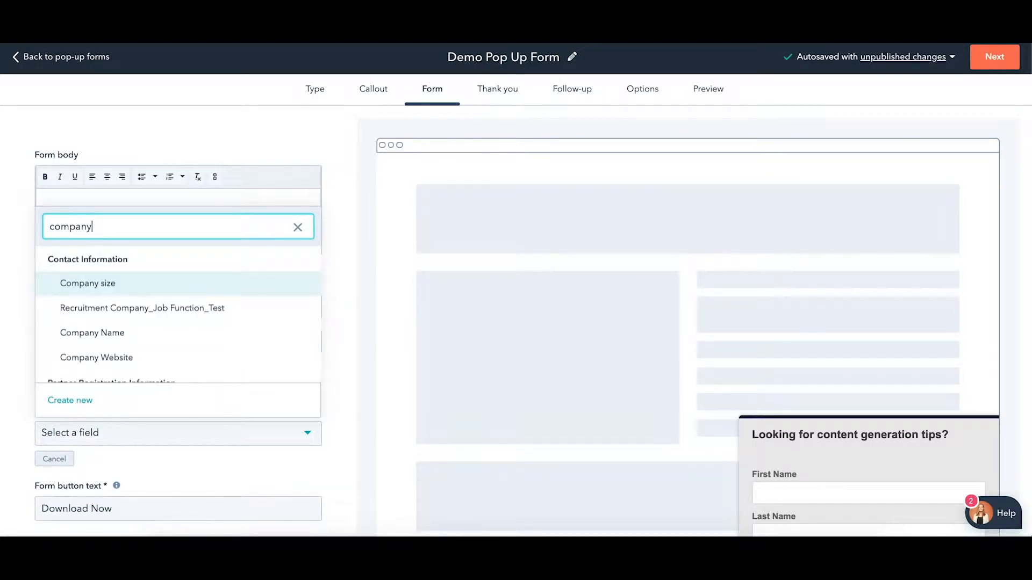
left_click(98, 347)
left_click_drag(44, 414, 48, 372)
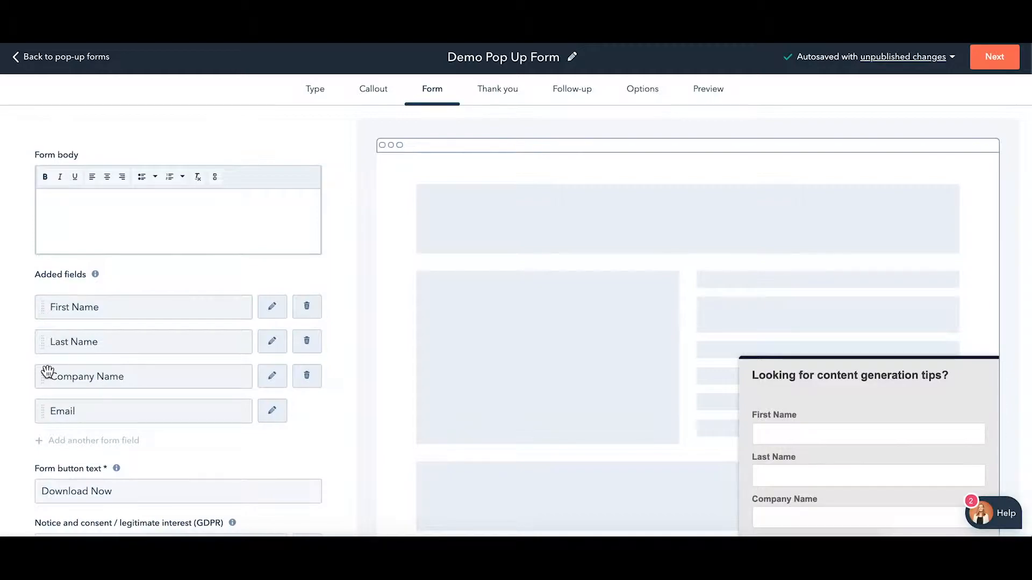
scroll(48, 372, "down", 1)
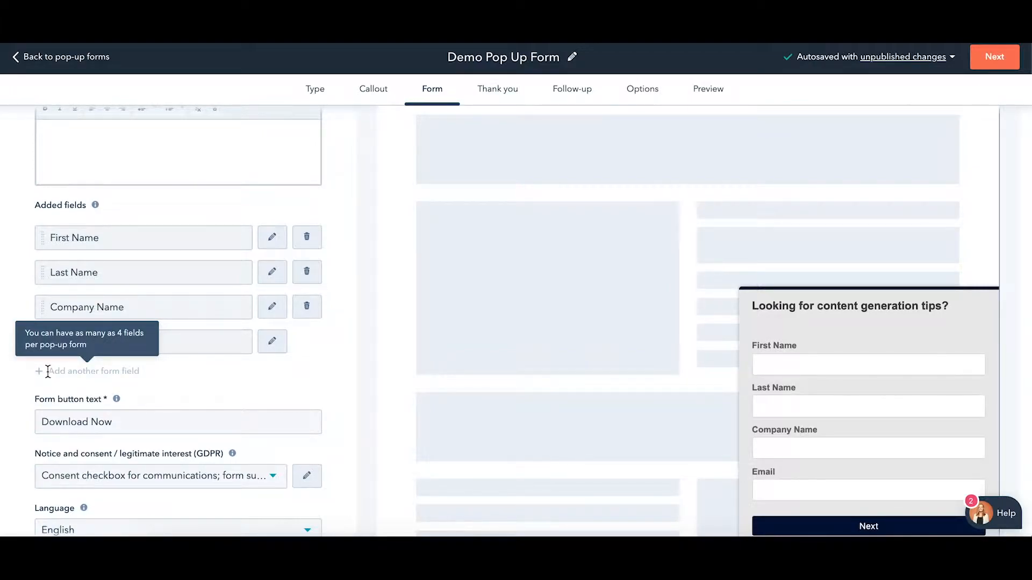
scroll(492, 375, "down", 2)
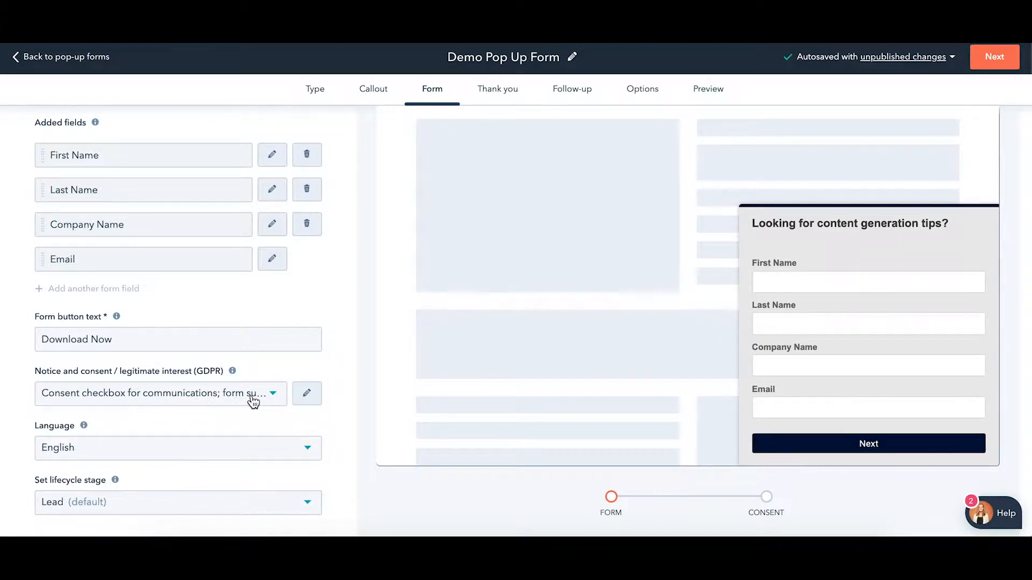
Keep the default consent option, English language and Lead lifecycle stage, then go to Thank you
left_click(252, 400)
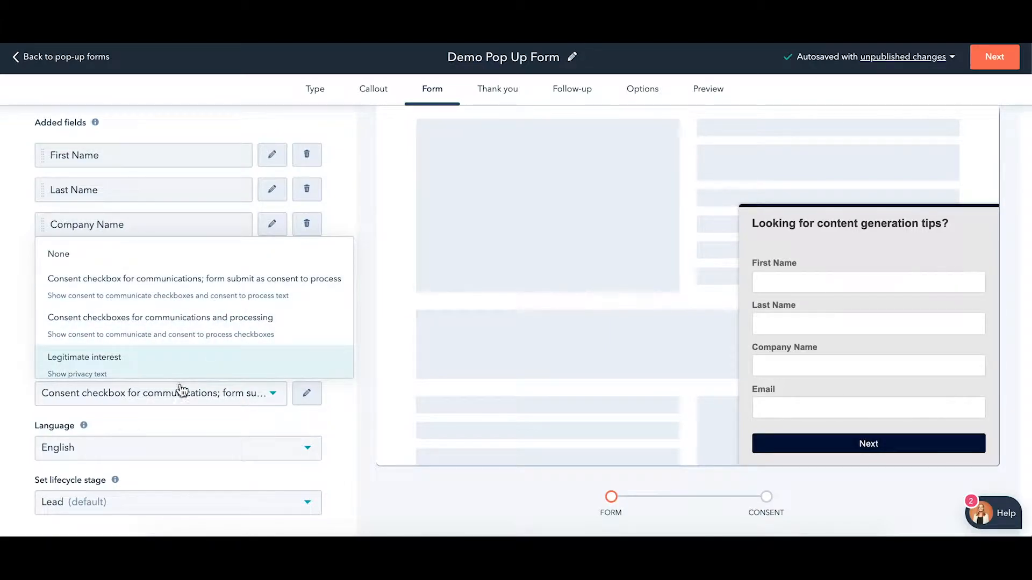
left_click(134, 415)
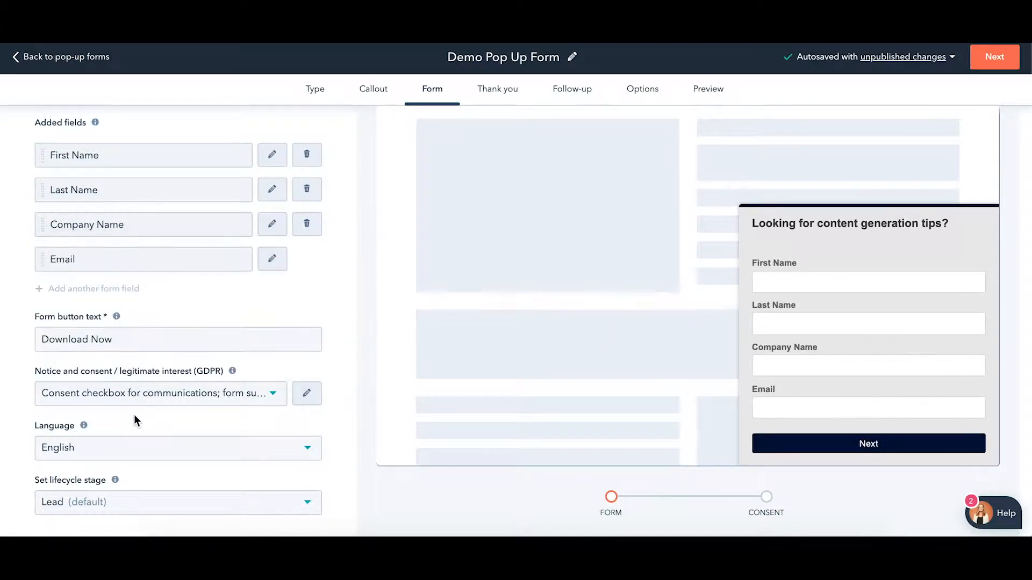
left_click(147, 450)
scroll(143, 337, "down", 5)
scroll(146, 331, "up", 6)
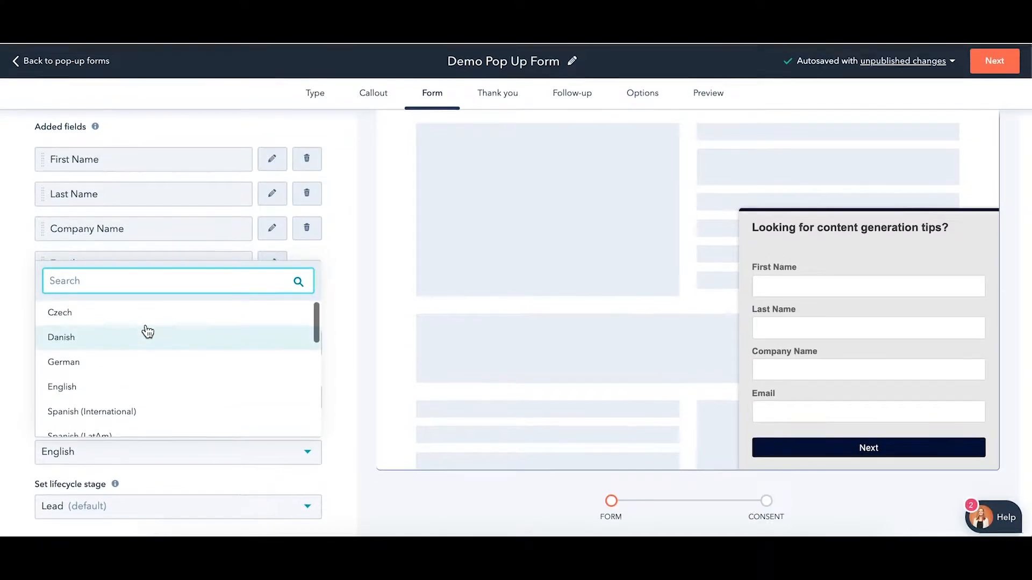
left_click(25, 347)
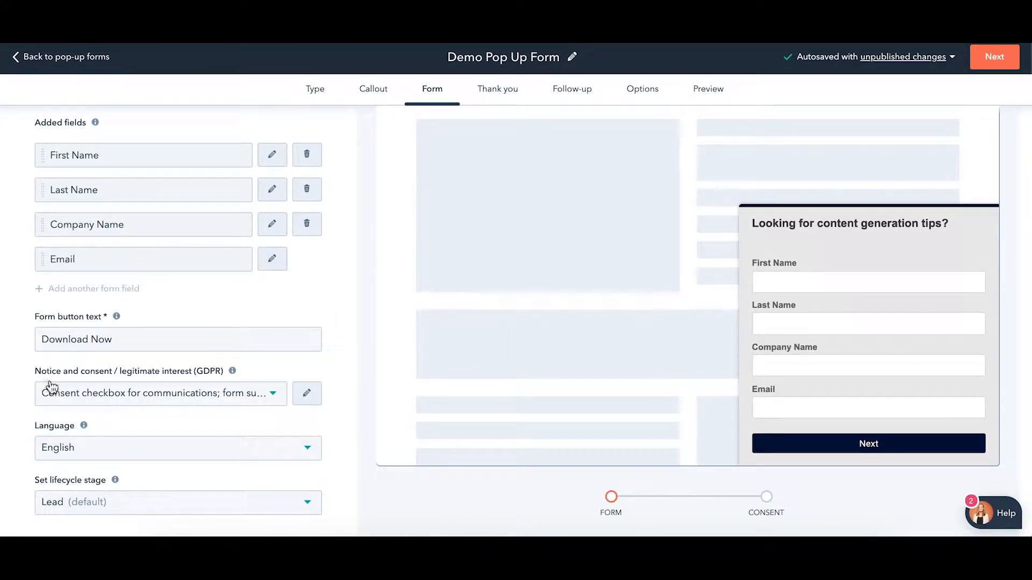
left_click(126, 499)
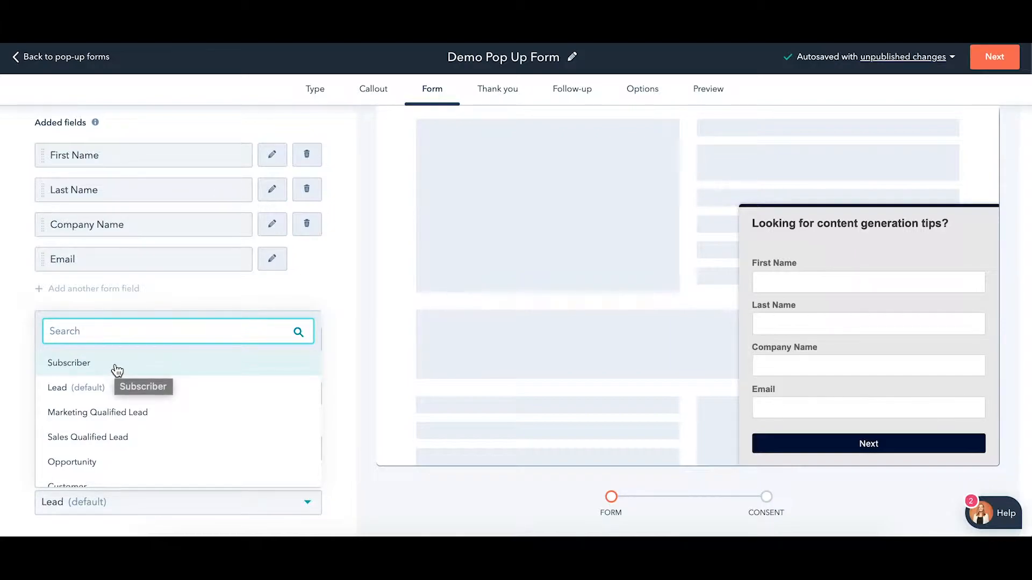
left_click(118, 391)
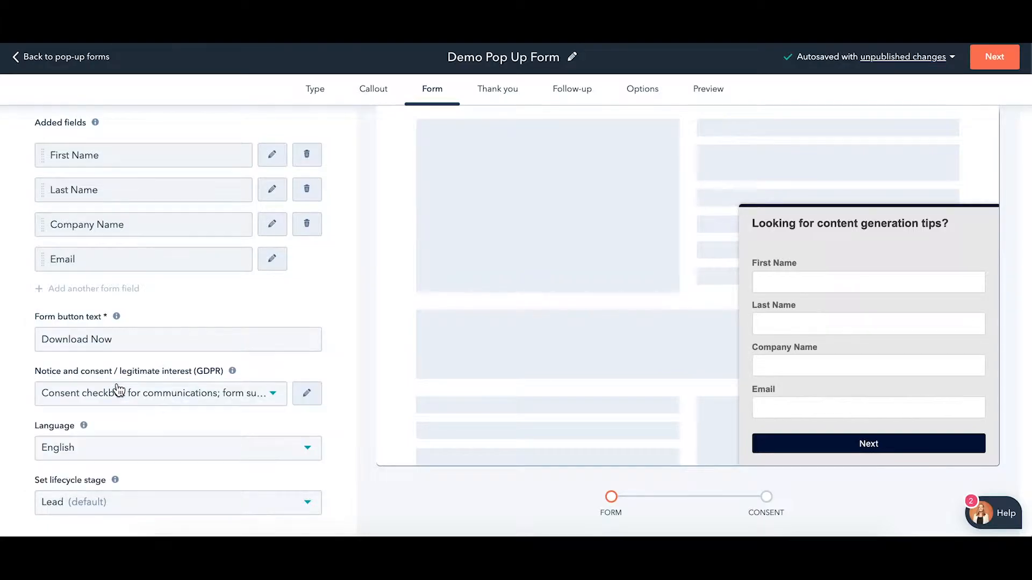
scroll(410, 488, "up", 3)
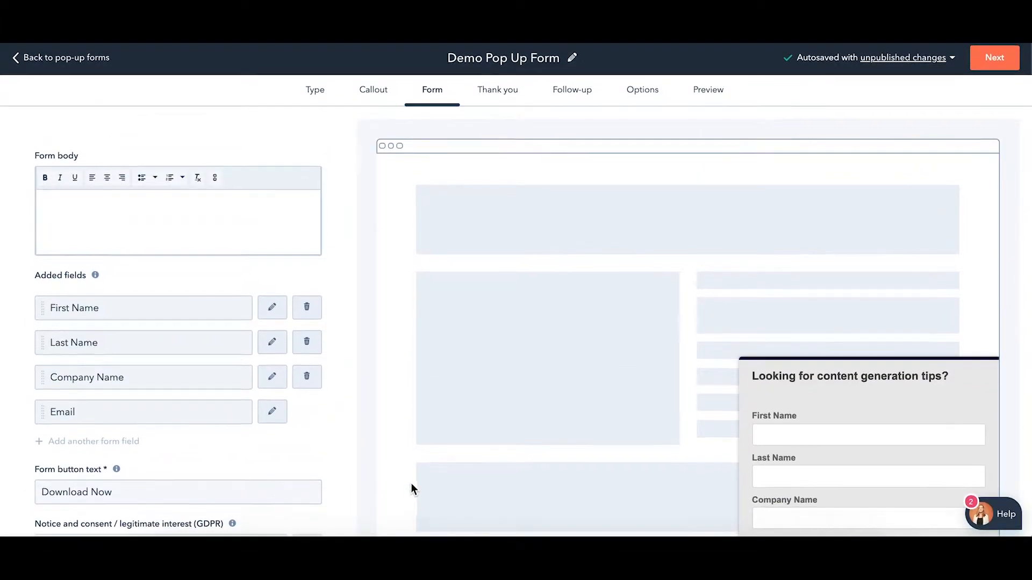
left_click(507, 101)
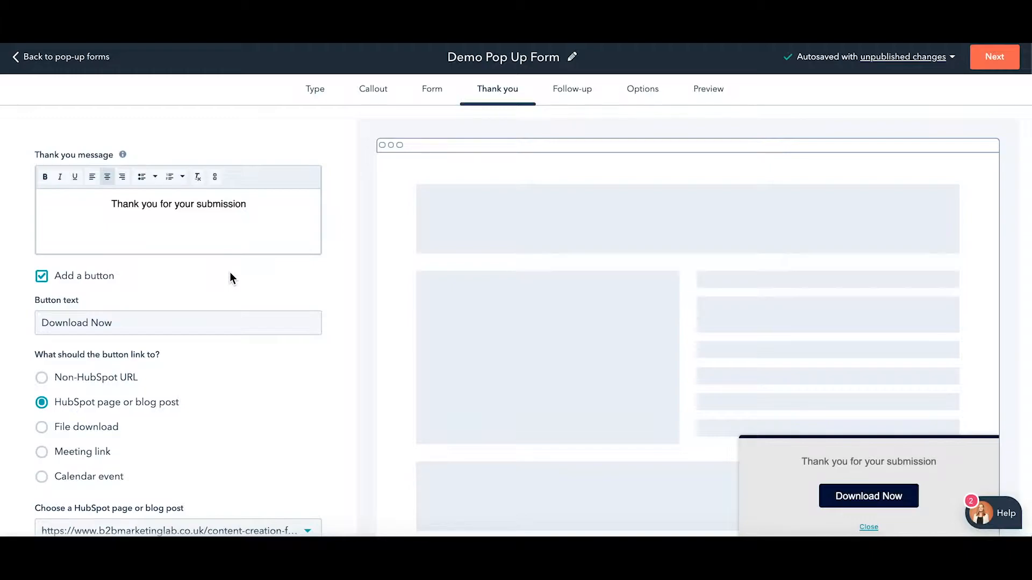
Append ", here's your free eBook" to the thank-you message
scroll(230, 272, "down", 1)
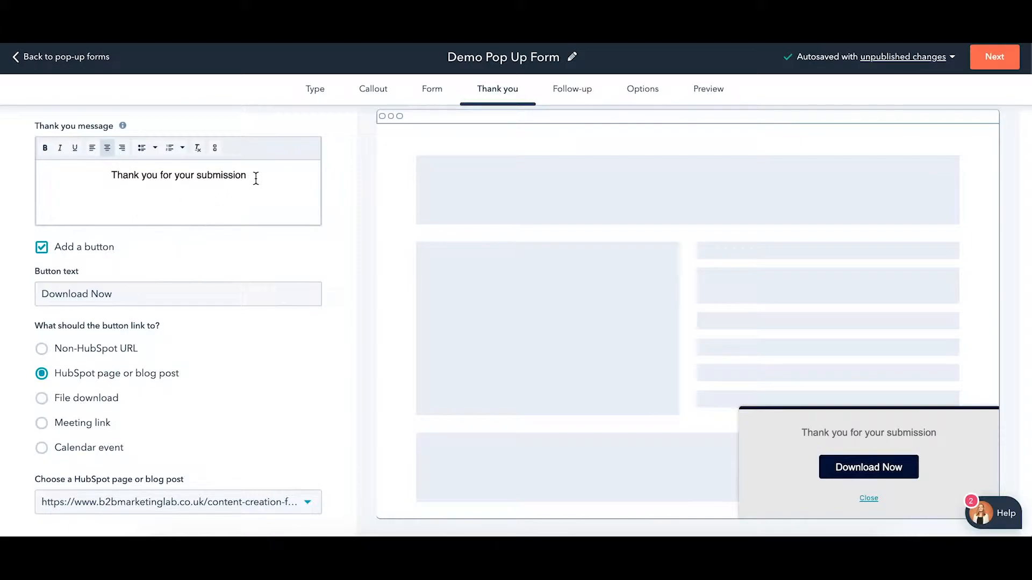
type(", here's your")
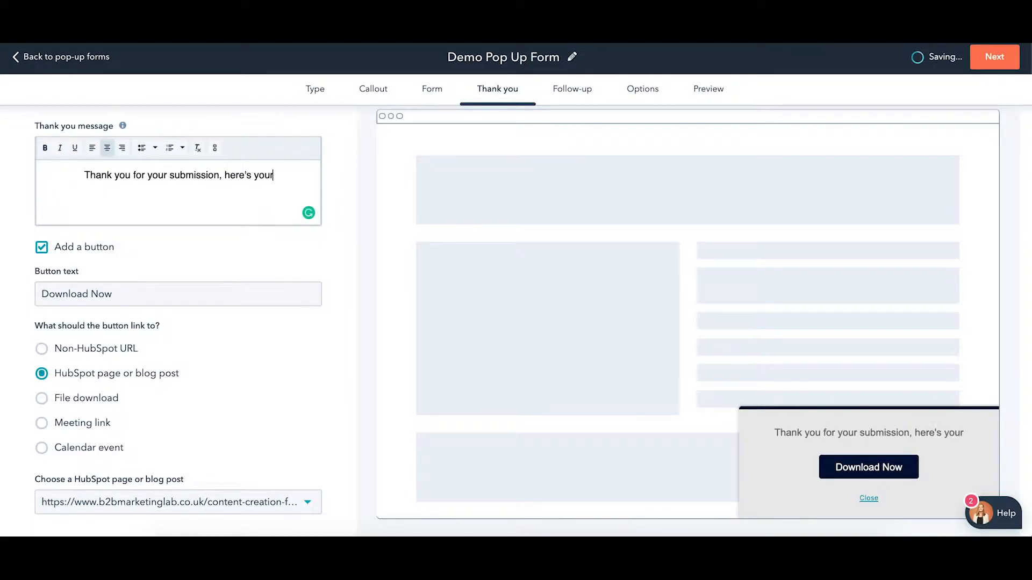
type(" free eBook")
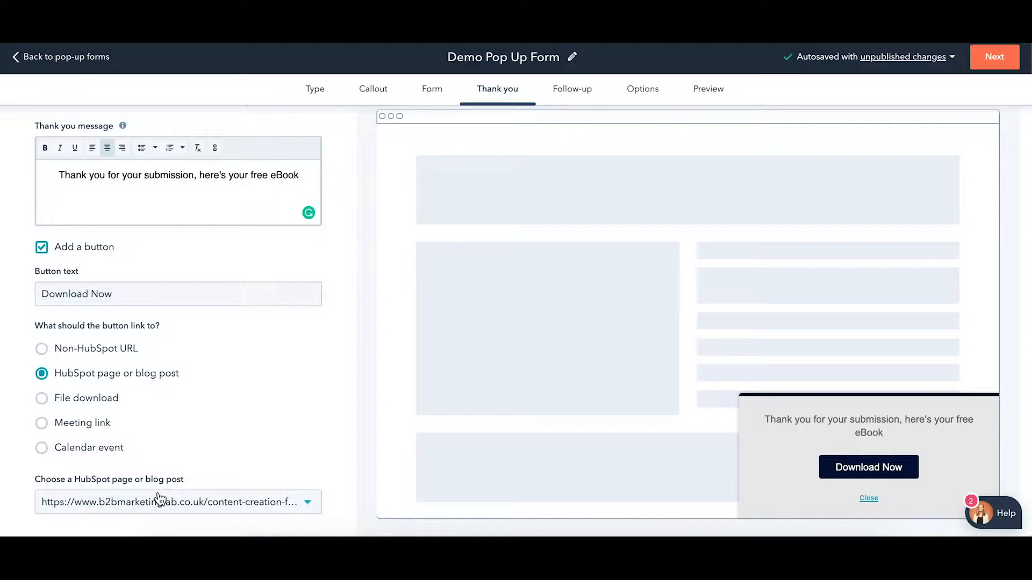
Try a file download for the thank-you button, closing the file picker without choosing a file
left_click(85, 399)
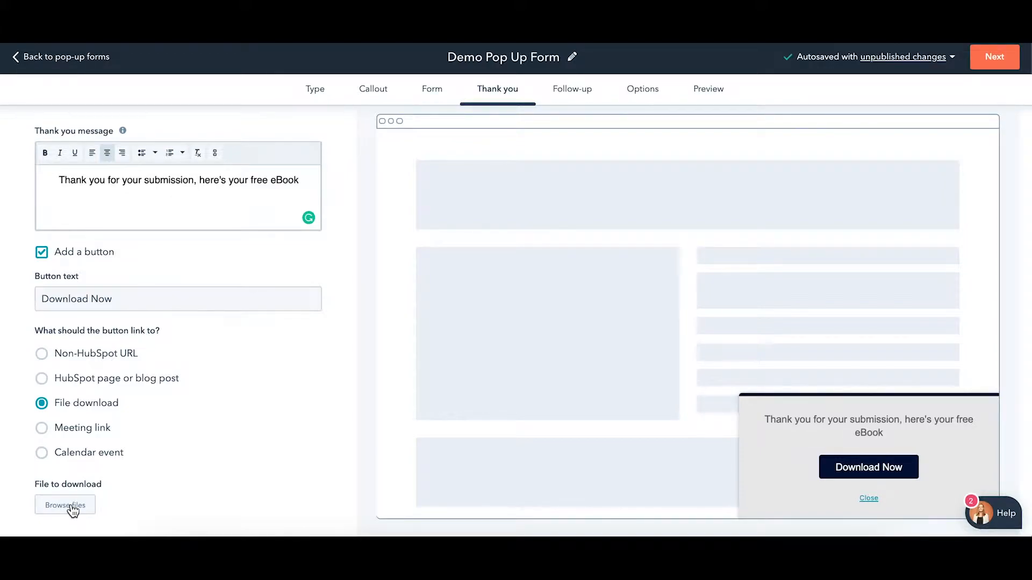
left_click(70, 508)
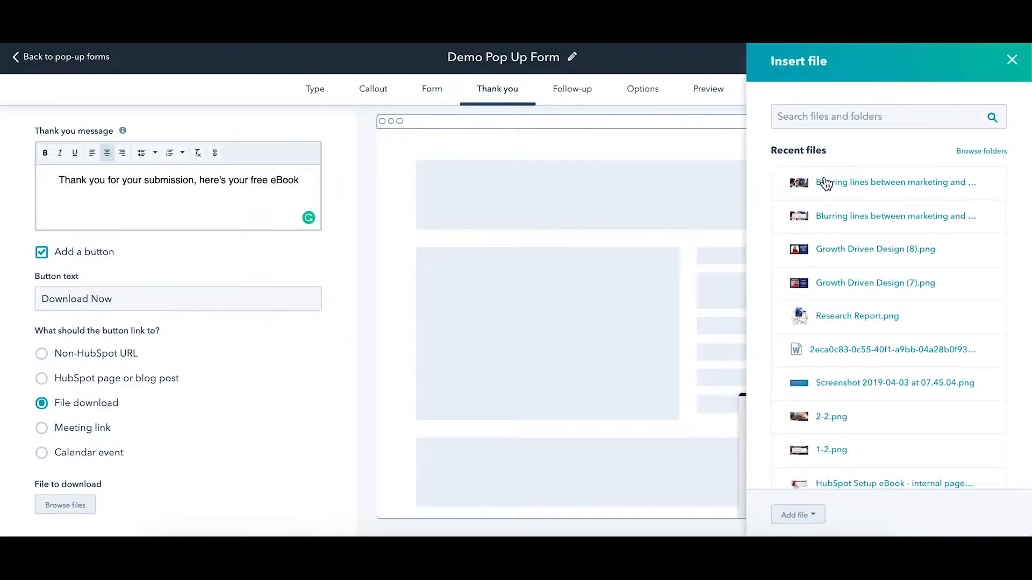
left_click(1011, 60)
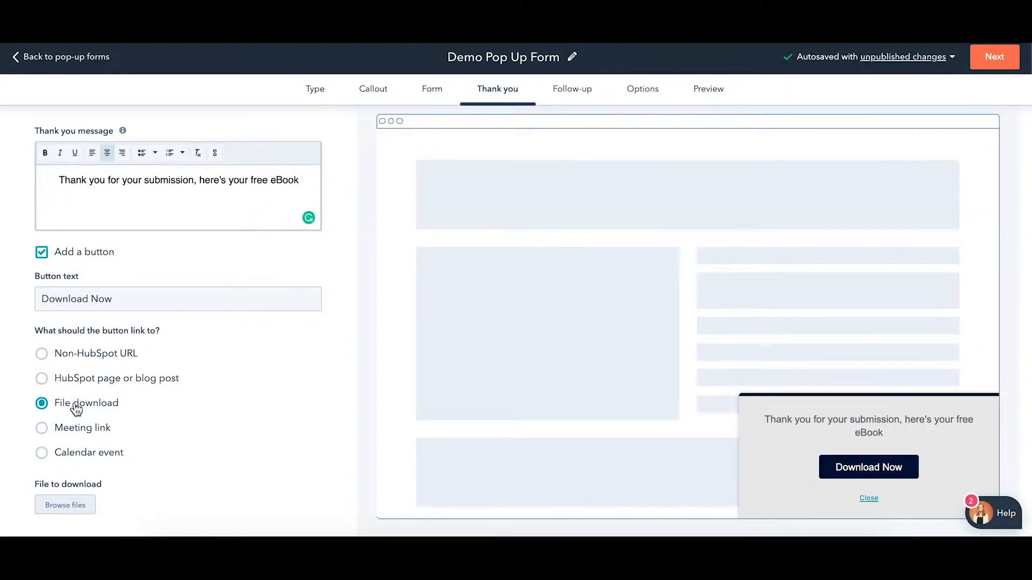
Switch the button back to a HubSpot page link, leave it unset, and create a follow-up email
left_click(78, 383)
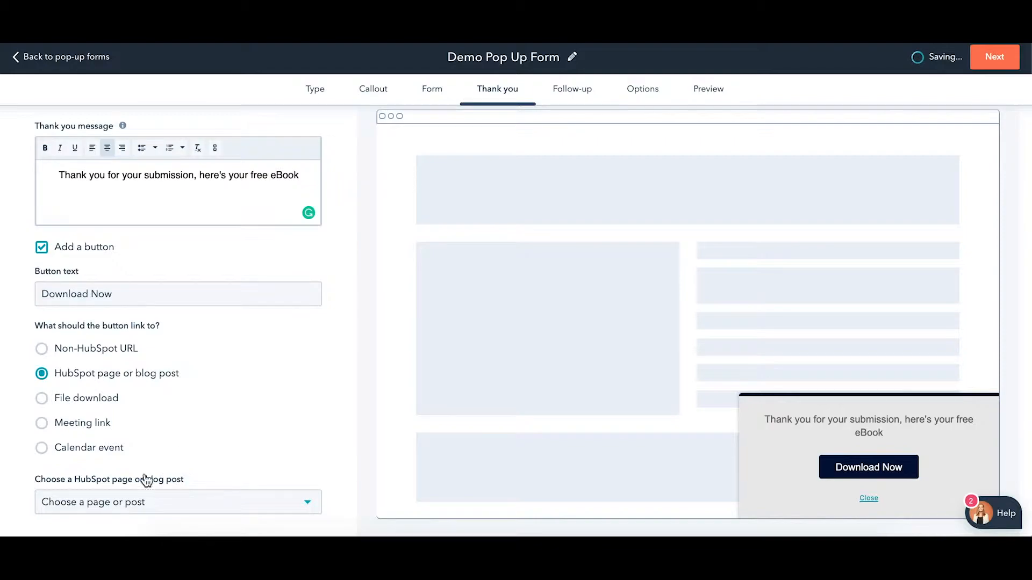
right_click(116, 500)
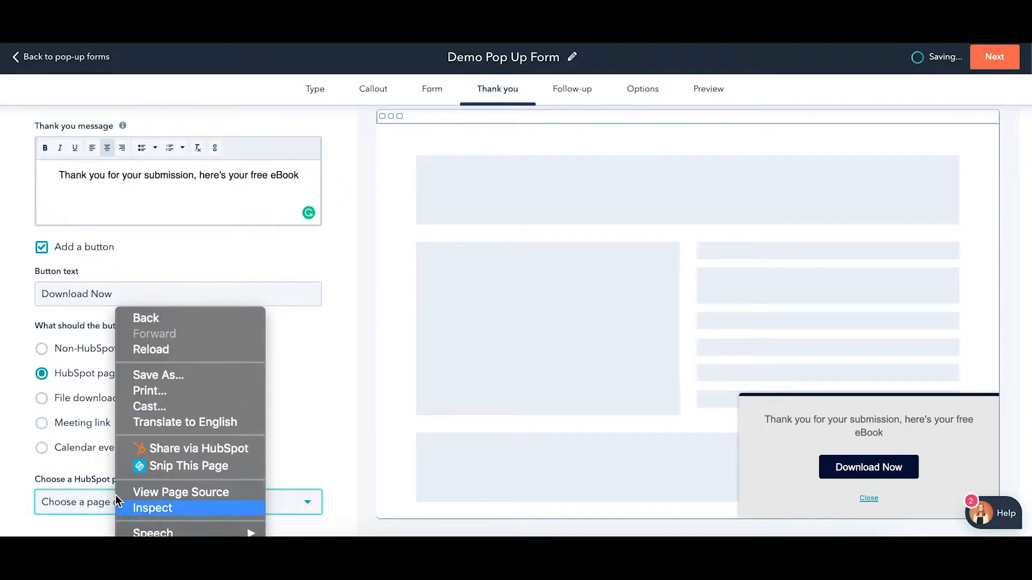
left_click(78, 508)
left_click(78, 507)
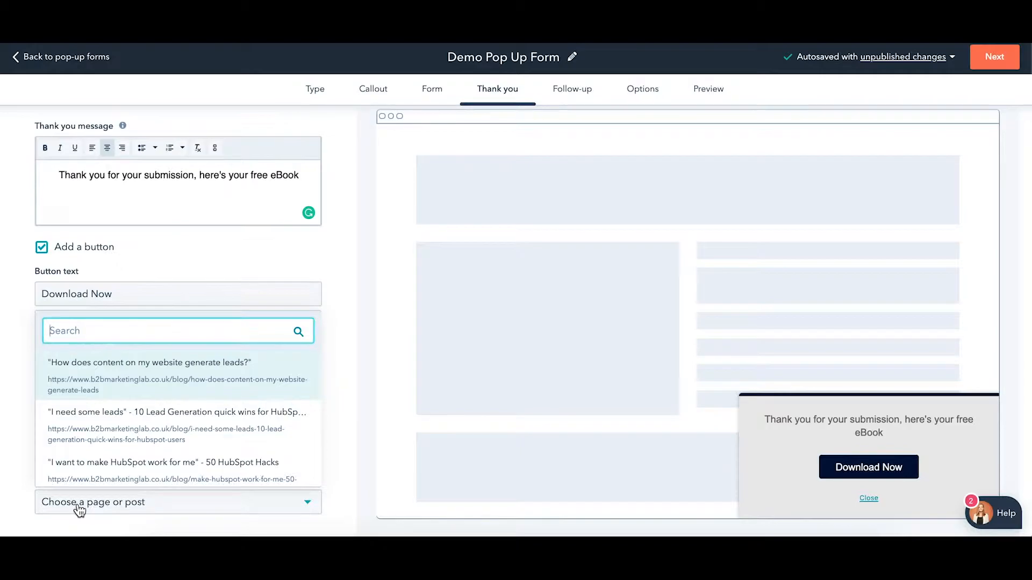
type("contentw")
key("BackSpace")
key("BackSpace")
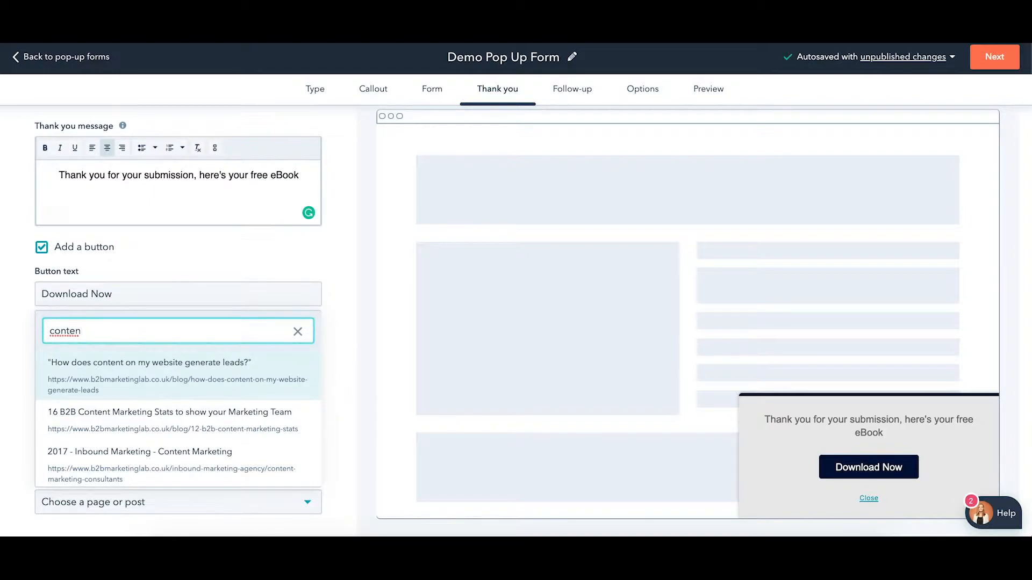
key("BackSpace")
key("BackSpace")
key("BackSpace")
key("BackSpace")
key("BackSpace")
key("BackSpace")
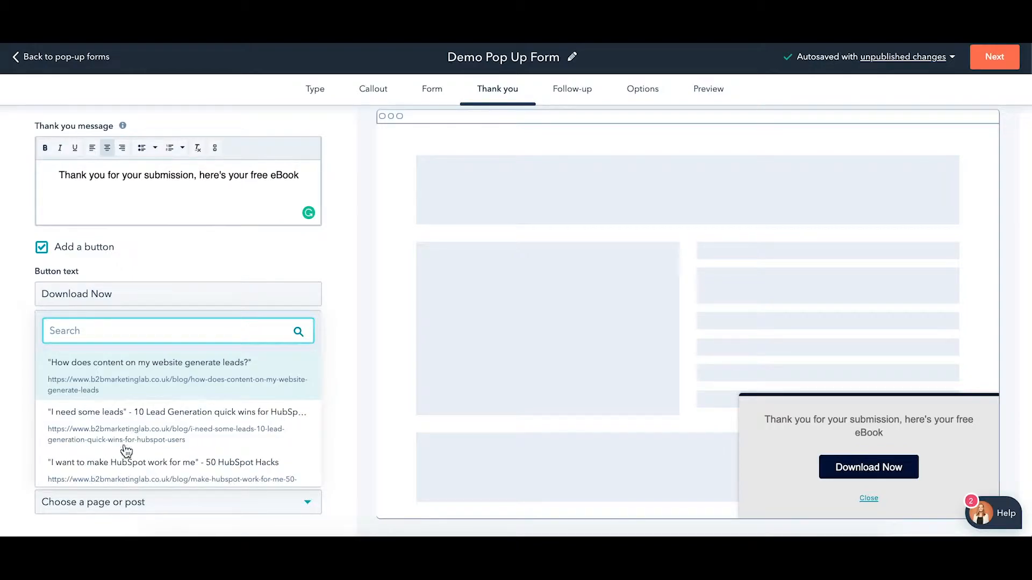
left_click(330, 266)
left_click(554, 91)
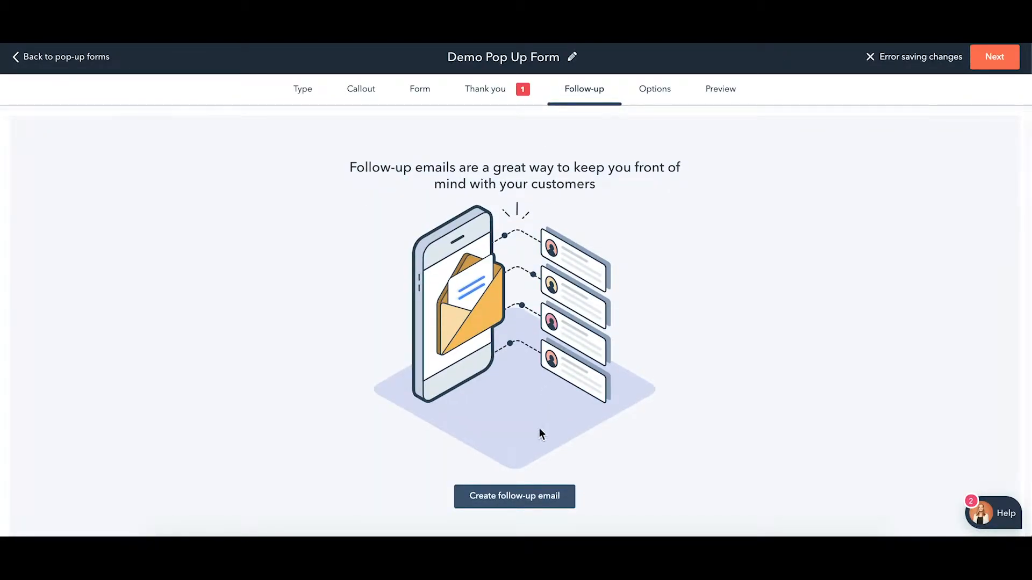
left_click(528, 504)
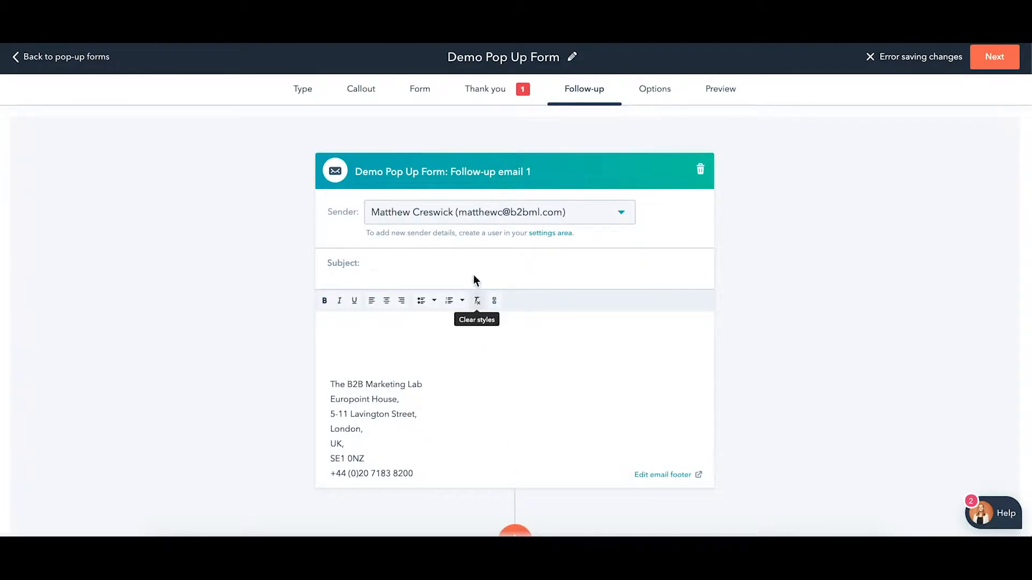
Enter the follow-up email subject "Hi there, here's your free ebook"
left_click(448, 261)
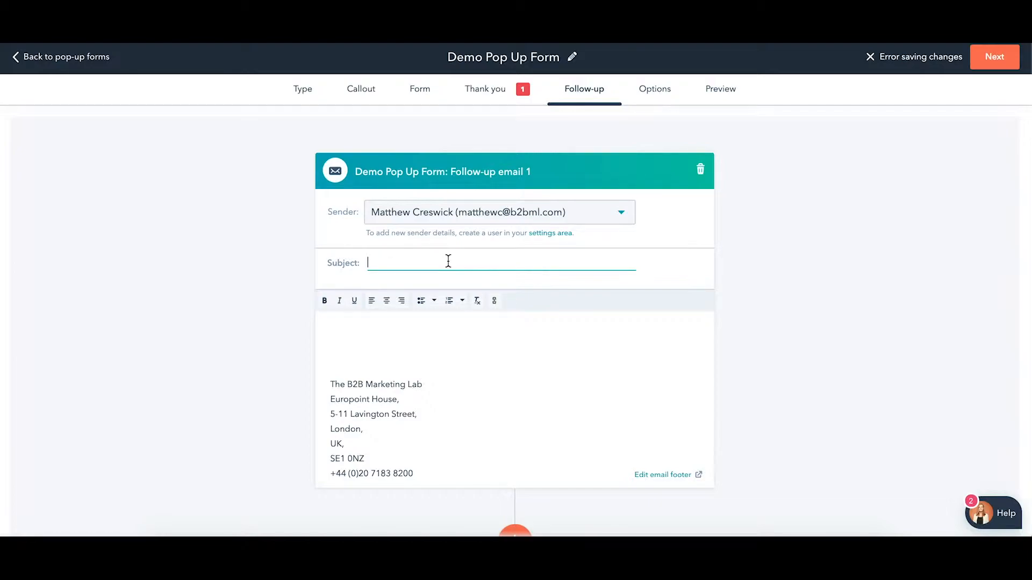
type("Hi ther")
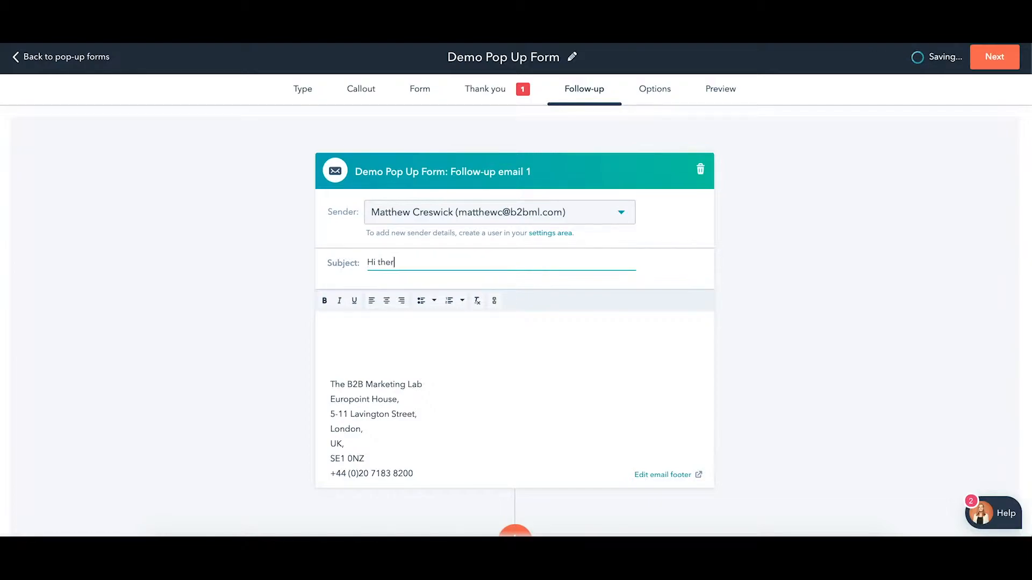
type("e, he're's your free ebook")
left_click(366, 329)
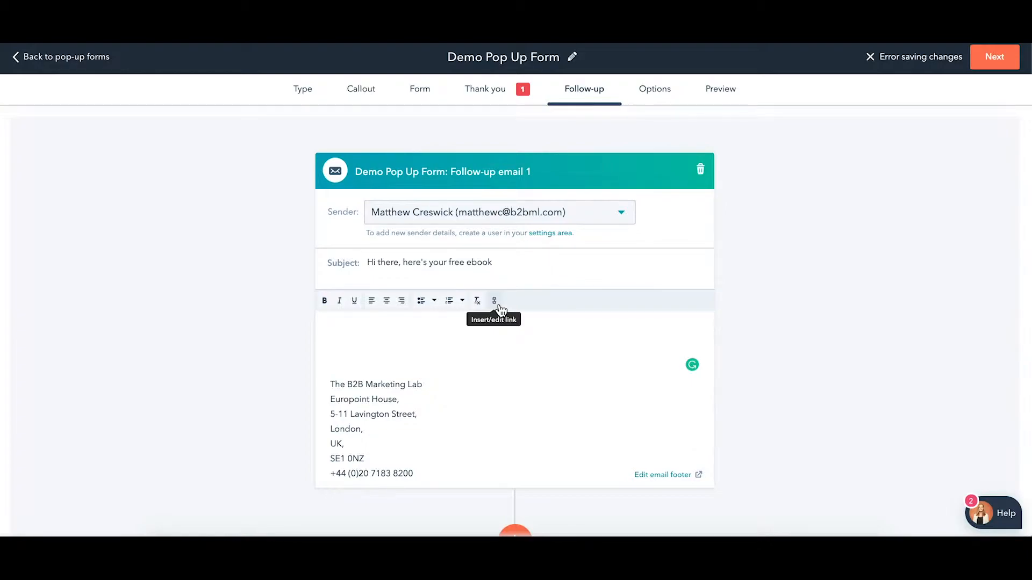
Look over the follow-up email, then move to the pop-up's Options step
scroll(427, 337, "down", 1)
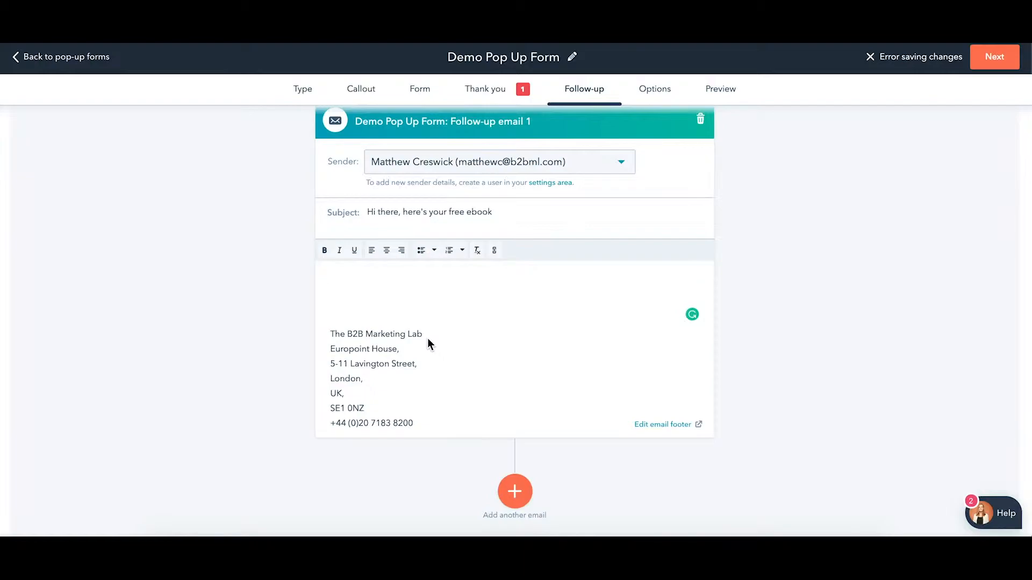
scroll(427, 337, "up", 1)
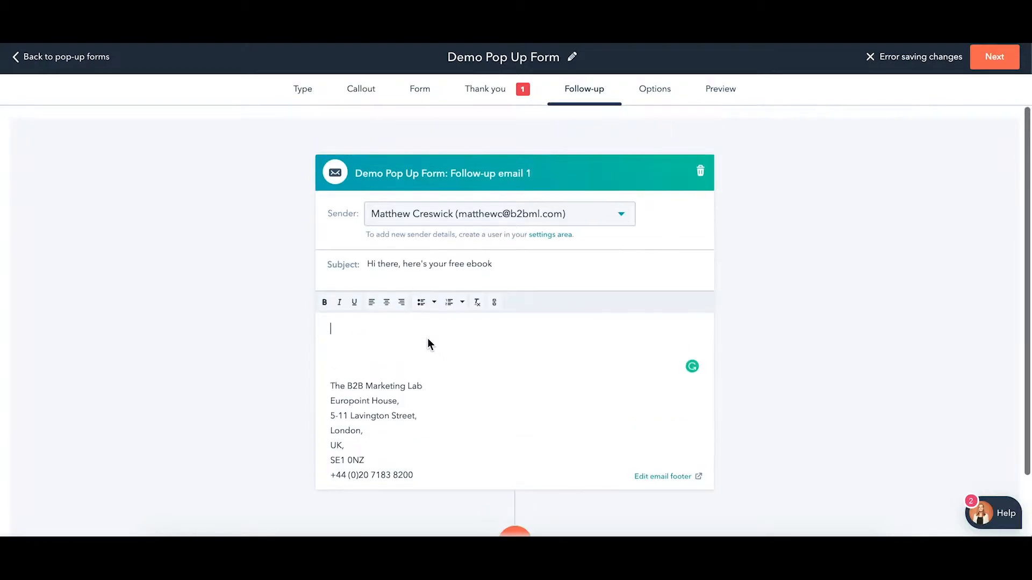
left_click(667, 95)
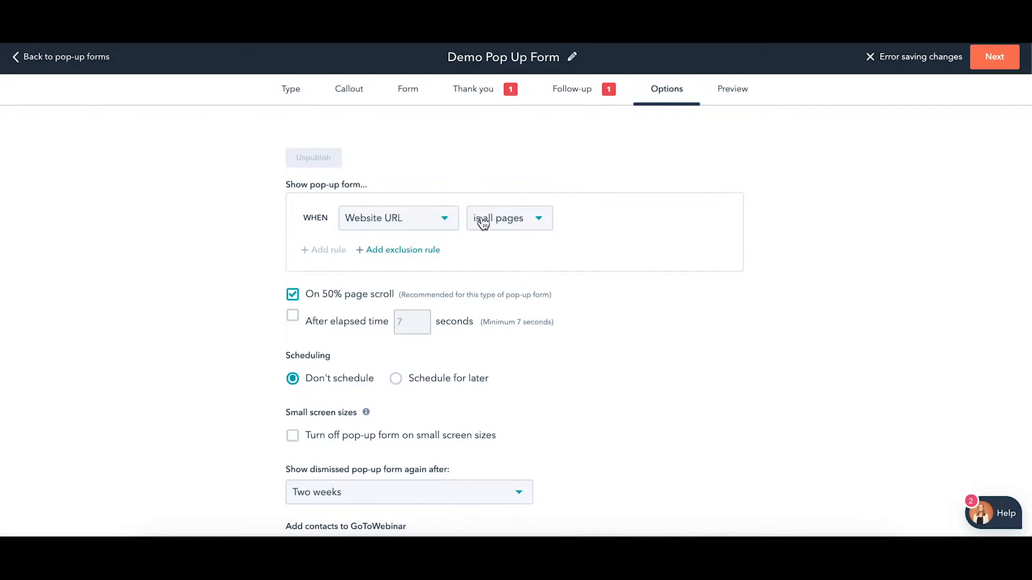
Limit the pop-up to pages whose Website URL contains "/content-generation"
left_click(486, 224)
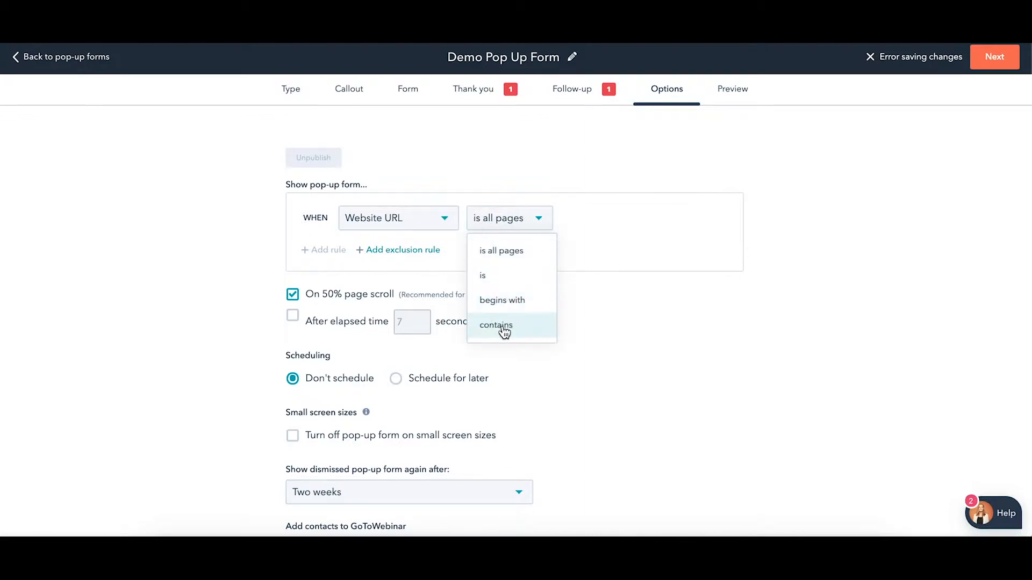
left_click(503, 330)
left_click(604, 217)
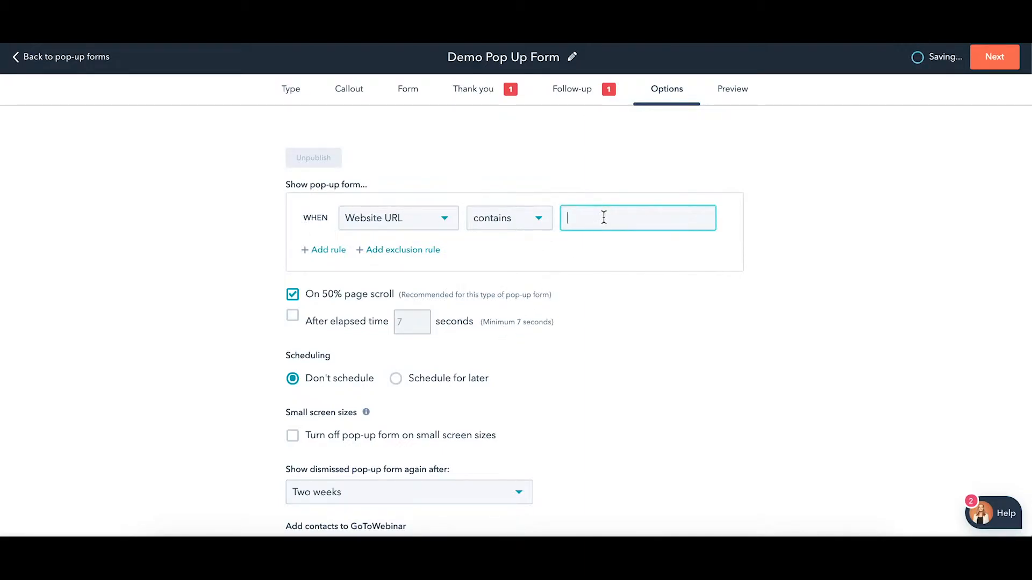
type("/content-generation")
left_click(579, 258)
scroll(436, 336, "down", 1)
scroll(436, 336, "down", 1)
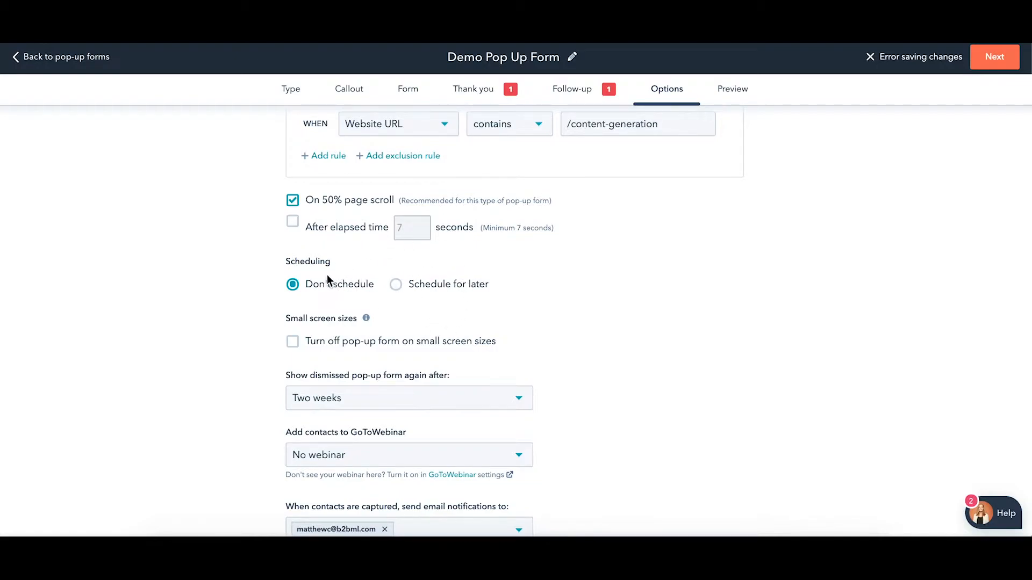
Tick 'Turn off pop-up form on small screen sizes' and keep dismissed pop-ups re-showing after Two weeks
scroll(328, 279, "down", 2)
scroll(327, 279, "down", 1)
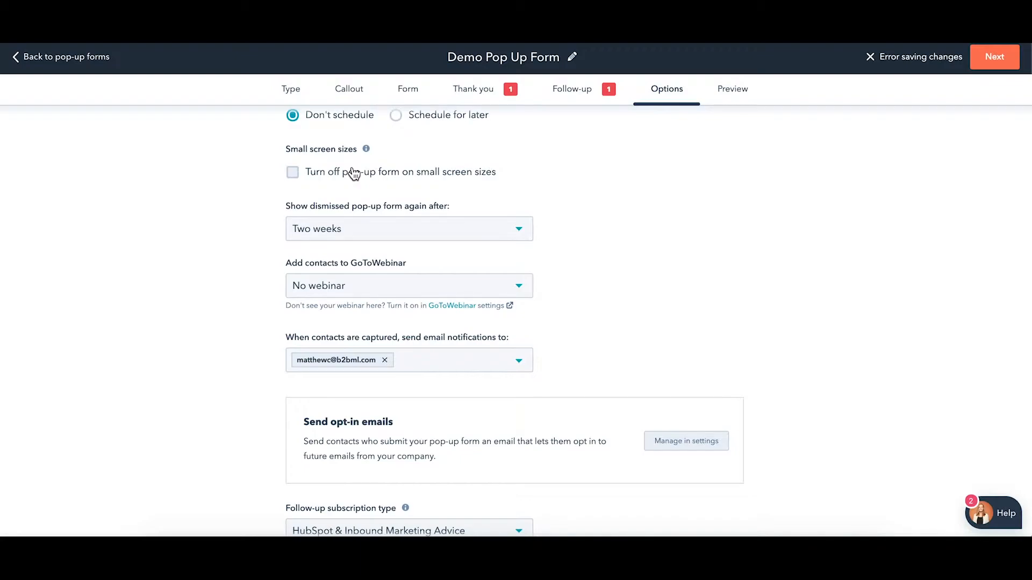
left_click(293, 172)
left_click(466, 231)
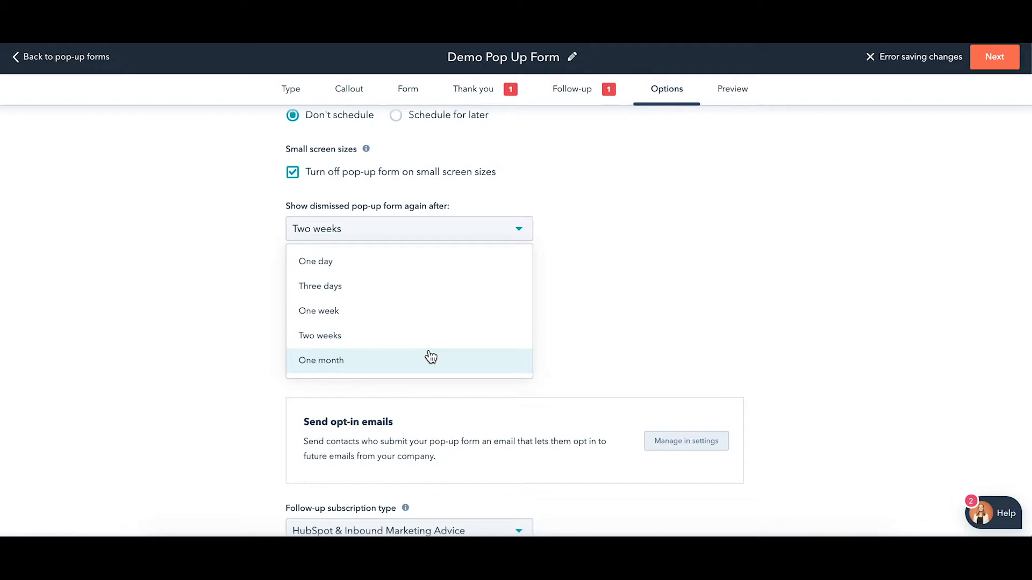
left_click(568, 305)
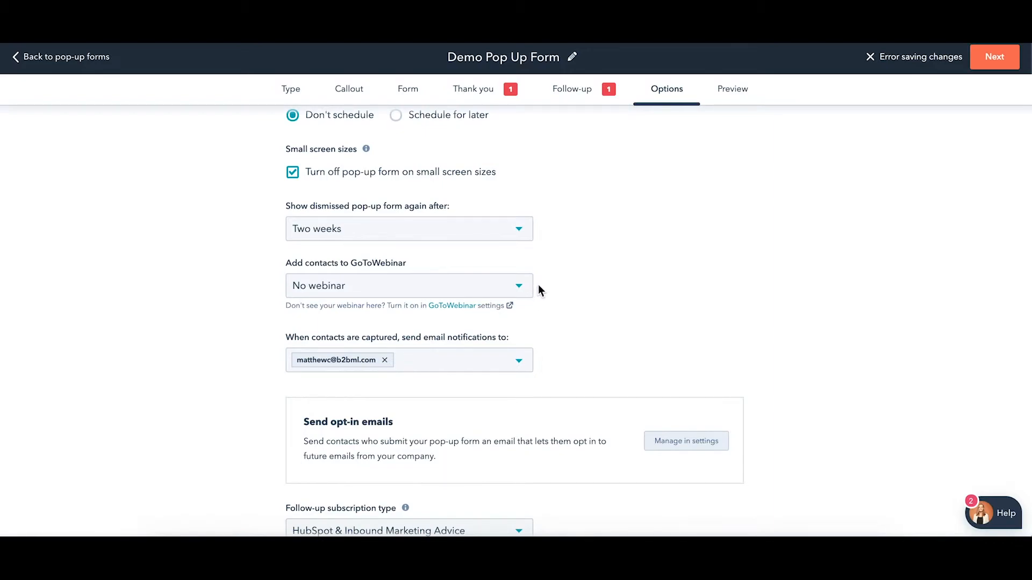
scroll(558, 300, "down", 3)
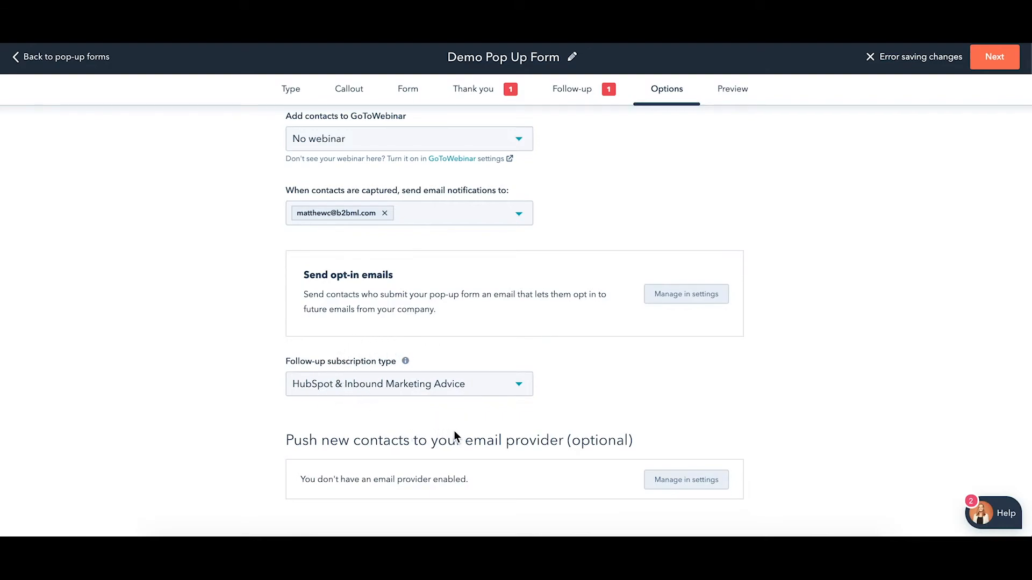
In Preview, open 'Download the eBook' and submit empty, so First Name, Last Name, Company Name and Email show Required
left_click(730, 95)
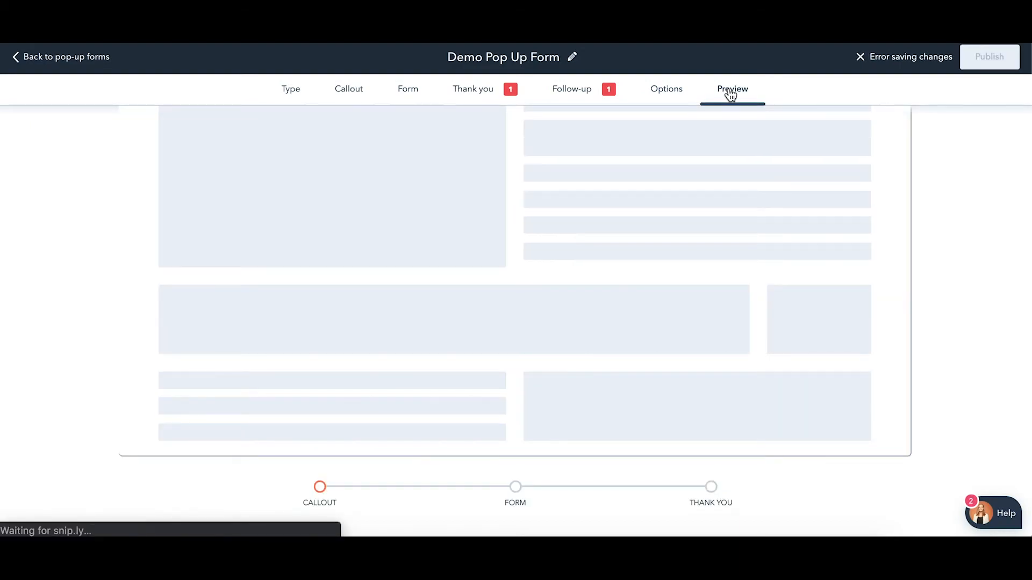
scroll(699, 214, "up", 2)
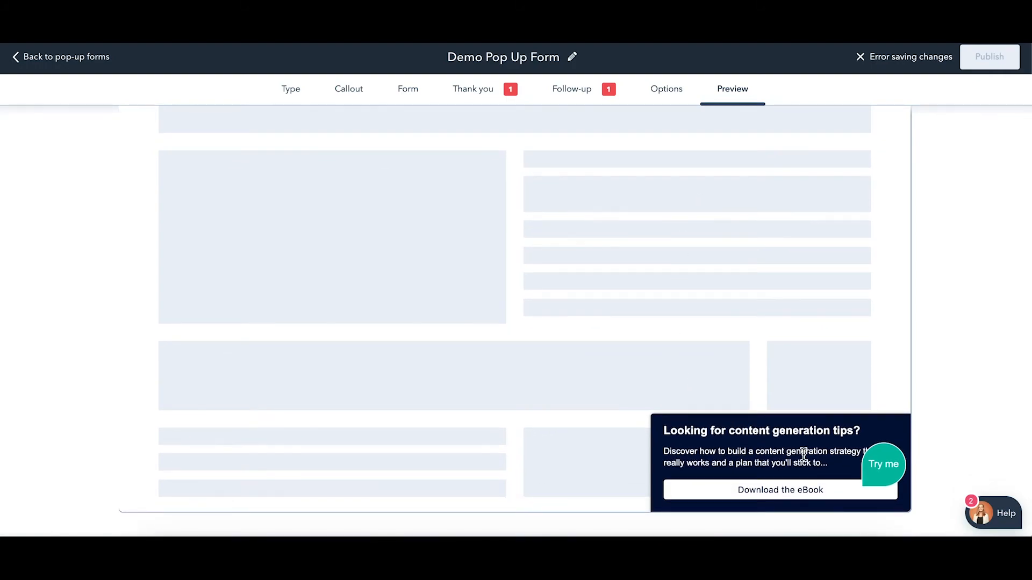
left_click(803, 491)
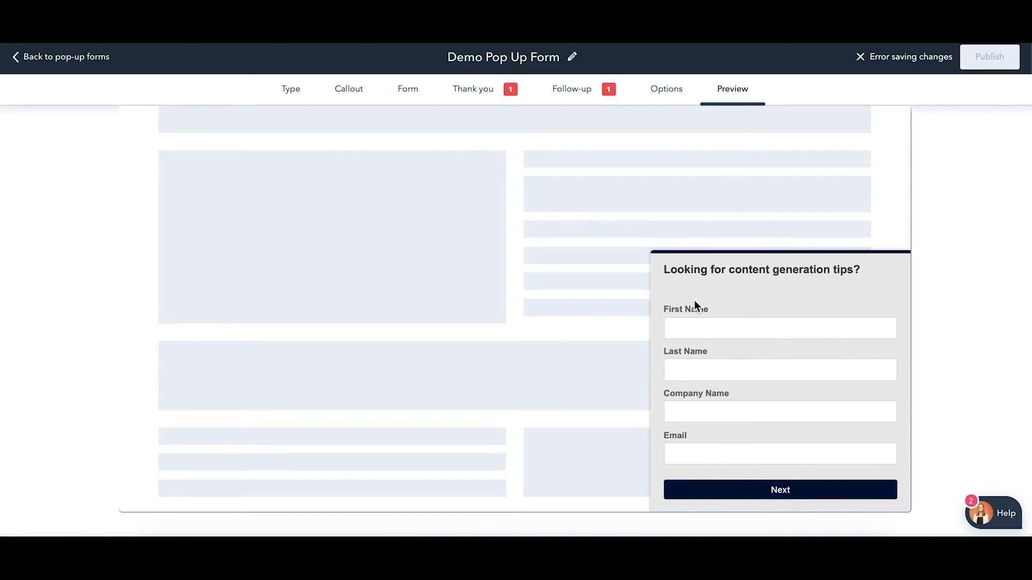
left_click(727, 488)
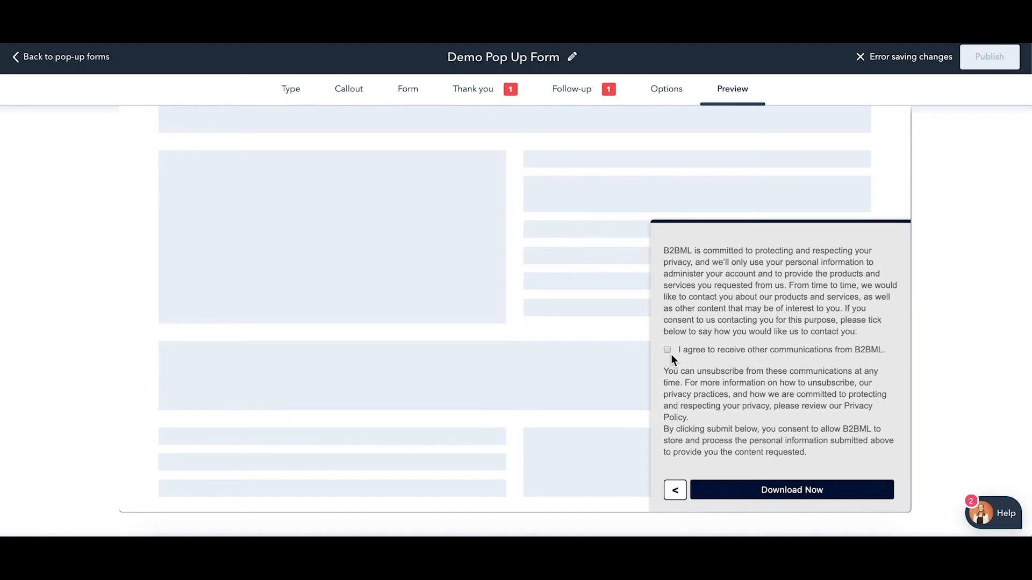
left_click(746, 491)
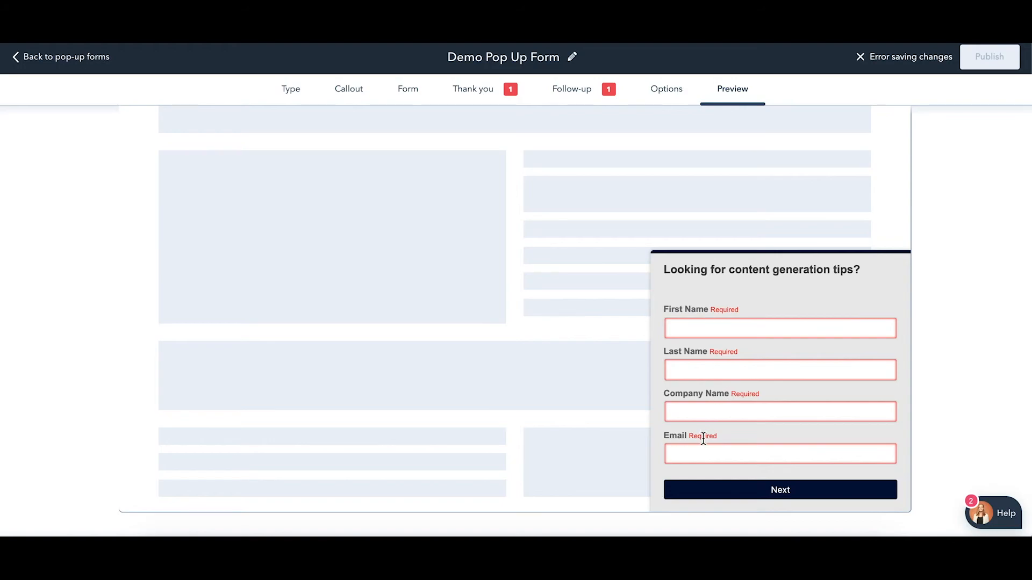
Fill in the test contact's first name, last name, company 'B2BML TESTING' and e-mail address
left_click(714, 330)
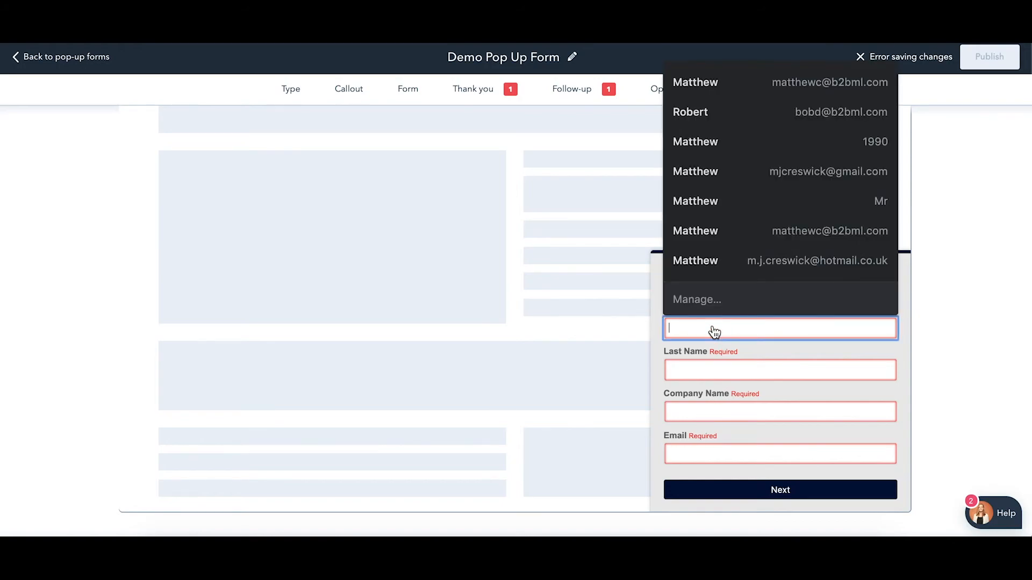
key("Tab")
key("Tab")
type("B2BML T")
key("BackSpace")
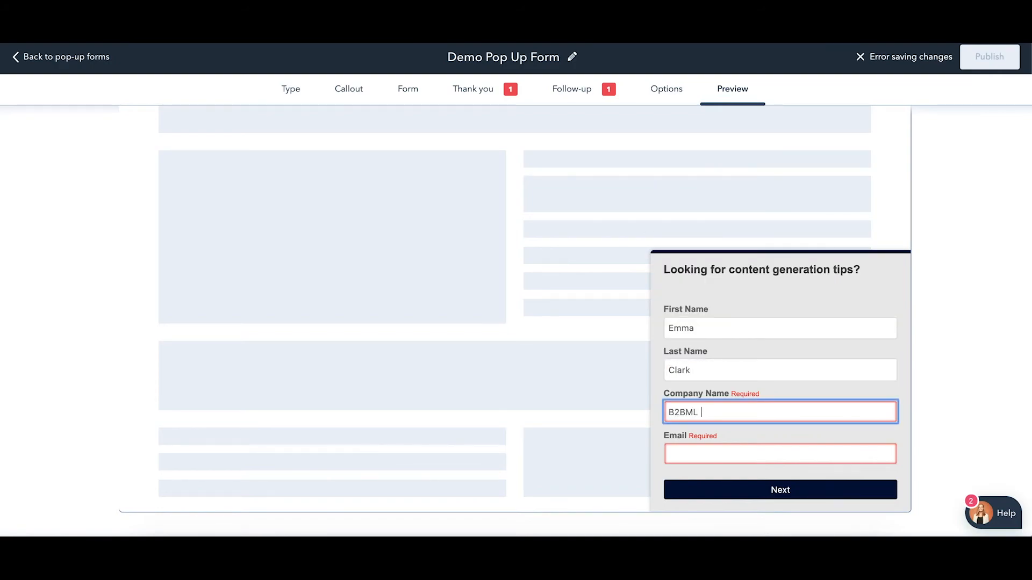
type("TESTING")
key("Tab")
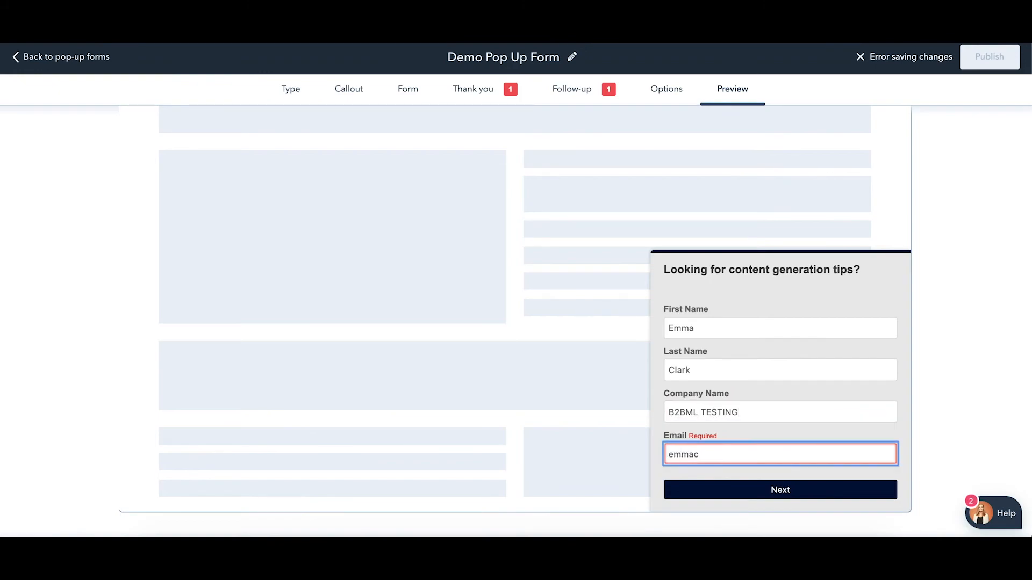
Submit the filled test form through the consent step to reach the eBook thank-you message
left_click(785, 489)
left_click(783, 491)
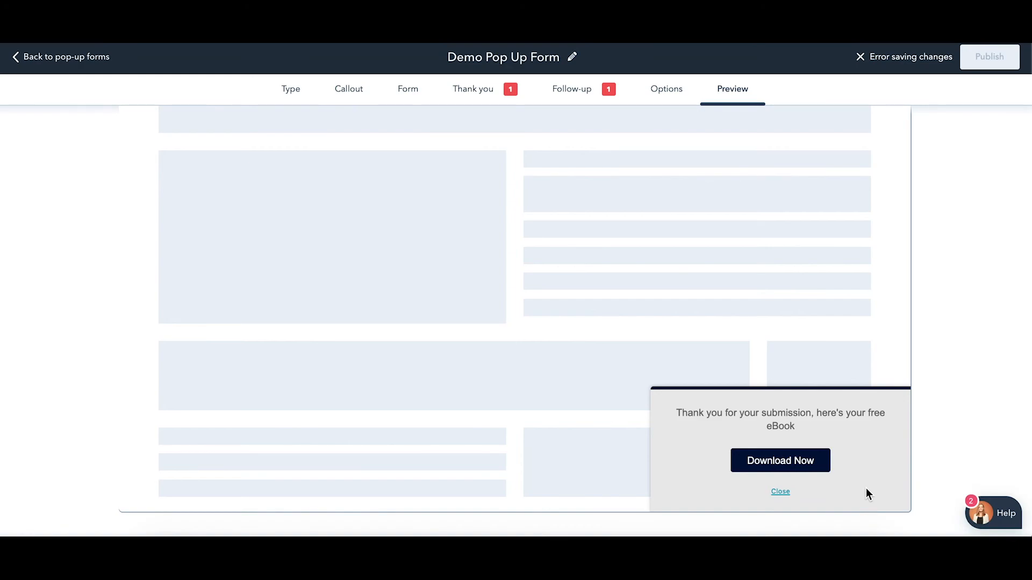
scroll(866, 488, "up", 3)
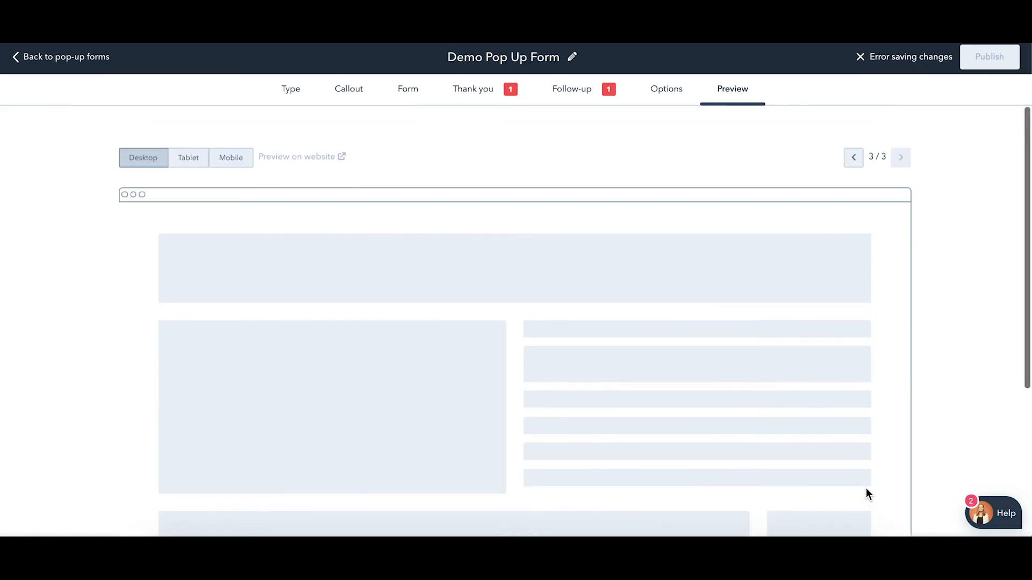